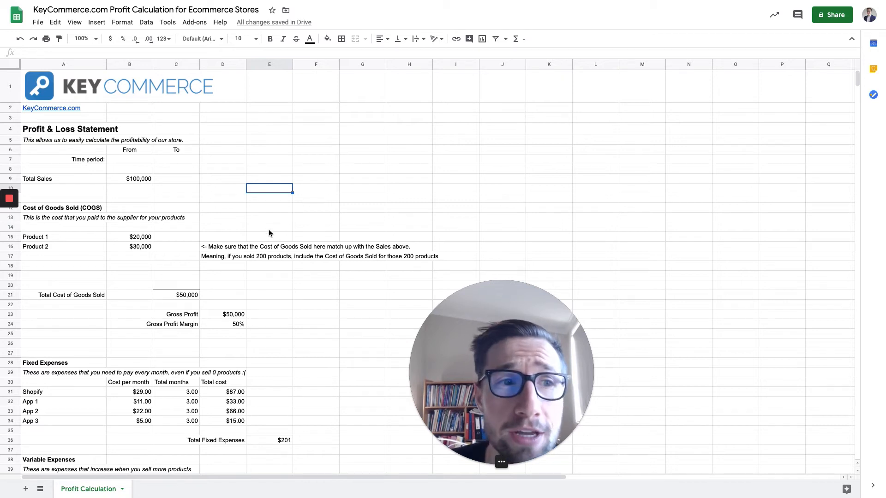
{"action": "left_click", "coordinate": [167, 170]}
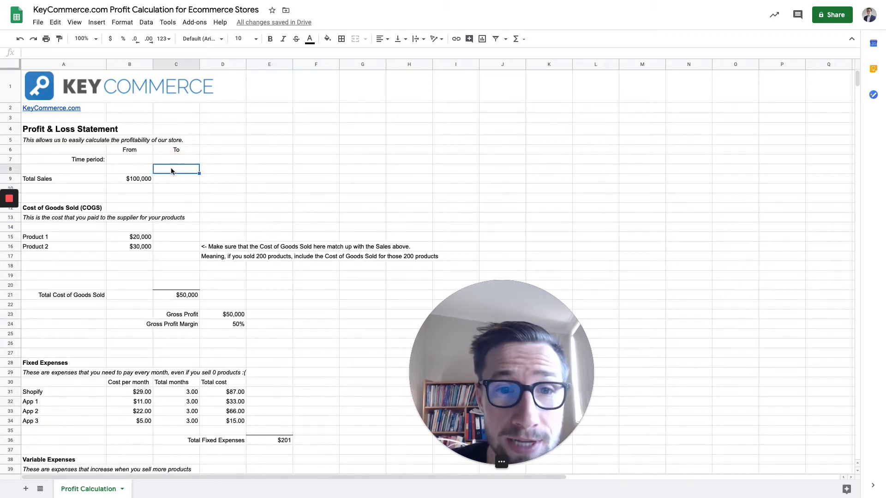
{"action": "scroll", "coordinate": [188, 173], "scroll_direction": "down", "scroll_amount": 3}
{"action": "scroll", "coordinate": [190, 173], "scroll_direction": "up", "scroll_amount": 3}
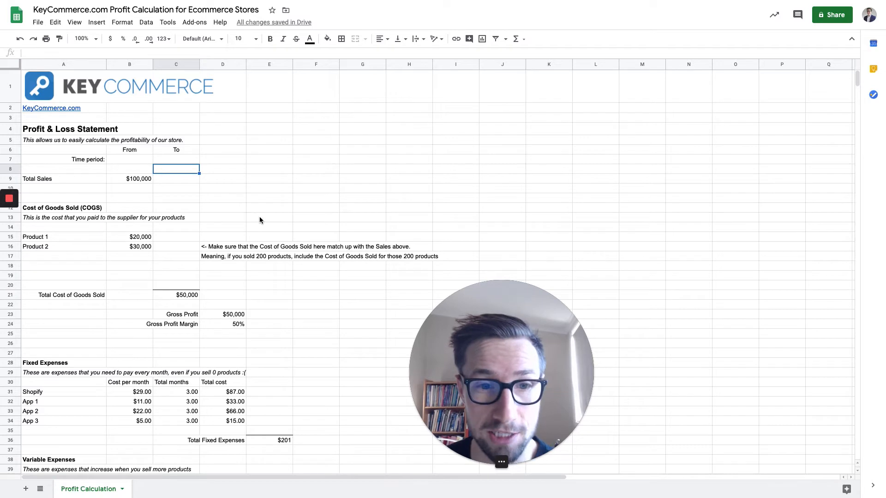
Set the statement's time period to run from 01/01/2020 to 06/30/2020.
{"action": "scroll", "coordinate": [240, 208], "scroll_direction": "down", "scroll_amount": 1}
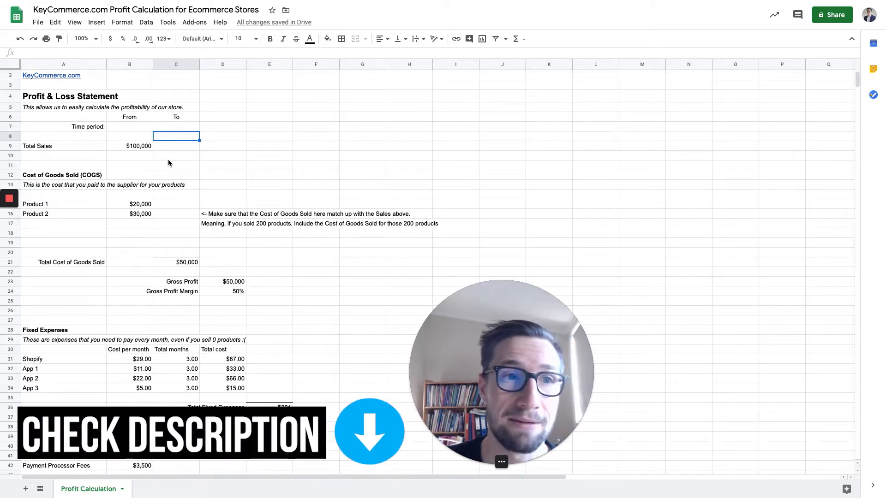
{"action": "left_click", "coordinate": [131, 127]}
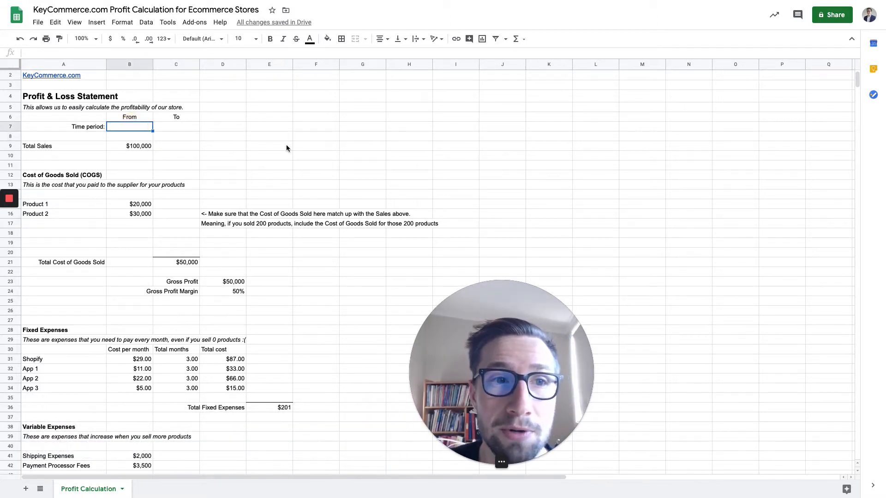
{"action": "left_click", "coordinate": [138, 126]}
{"action": "left_click", "coordinate": [167, 128]}
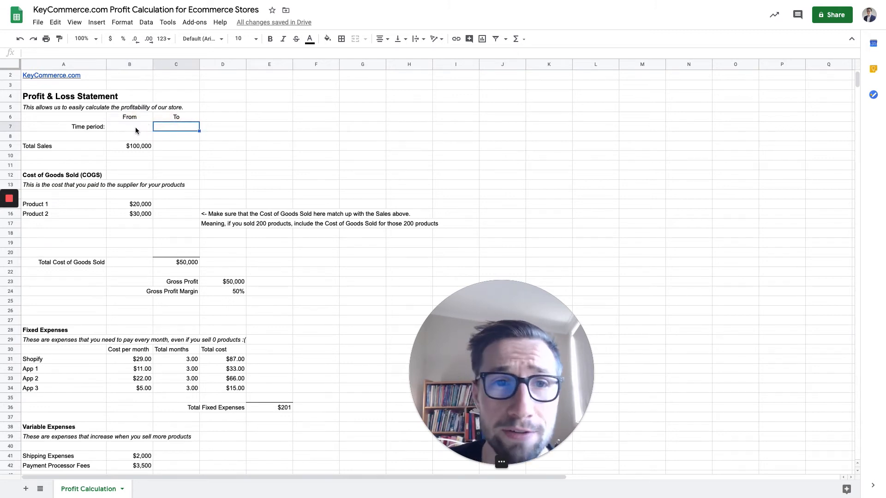
{"action": "left_click", "coordinate": [136, 130]}
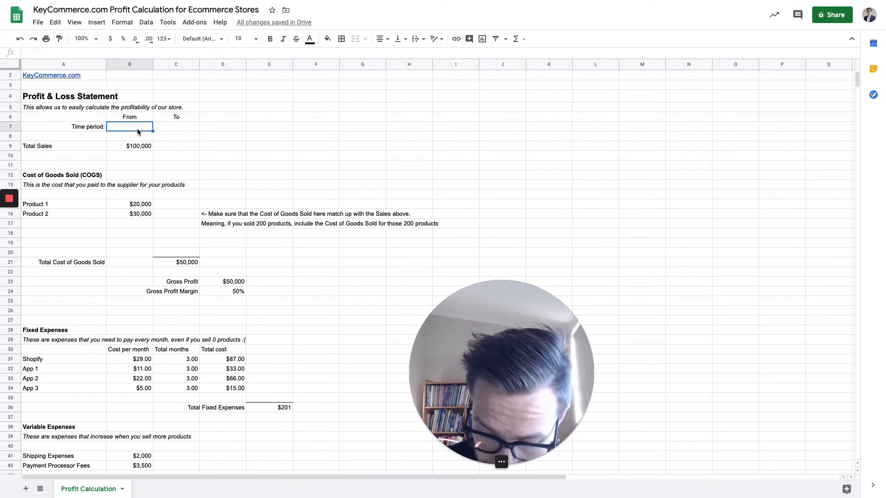
{"action": "type", "text": "01/01/0"}
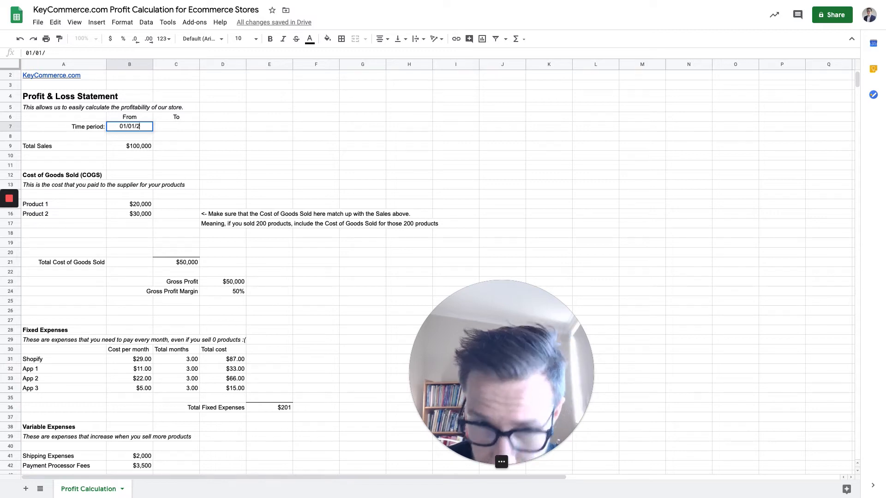
{"action": "type", "text": "020"}
{"action": "key", "text": "Tab"}
{"action": "type", "text": "06/30/2020"}
{"action": "key", "text": "Return"}
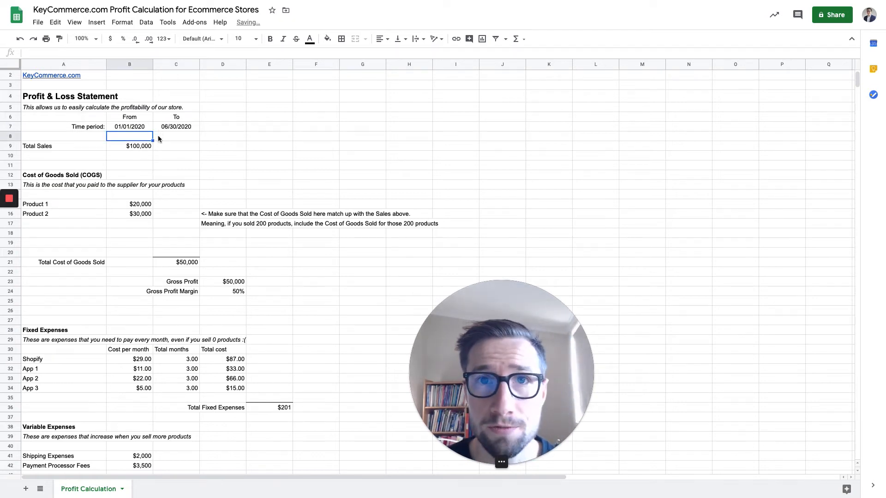
Examine the Total Sales entry and the Cost of Goods Sold heading, description and product rows.
{"action": "left_click", "coordinate": [59, 144]}
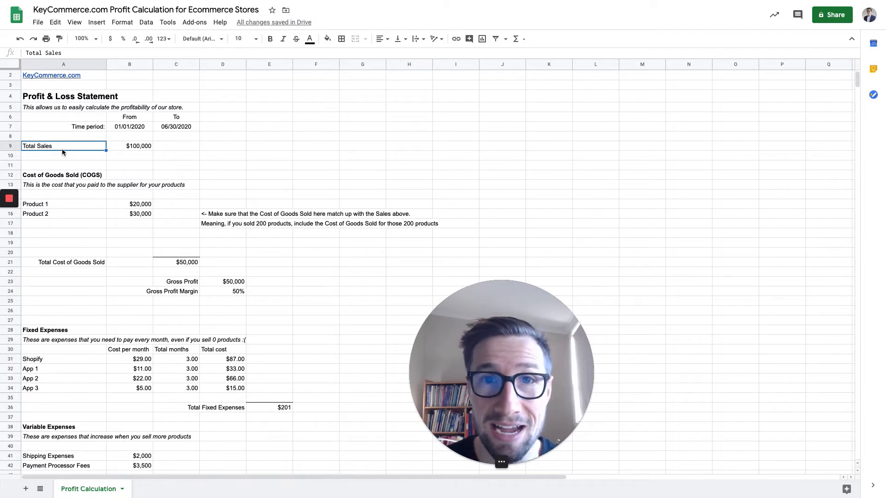
{"action": "left_click", "coordinate": [143, 149]}
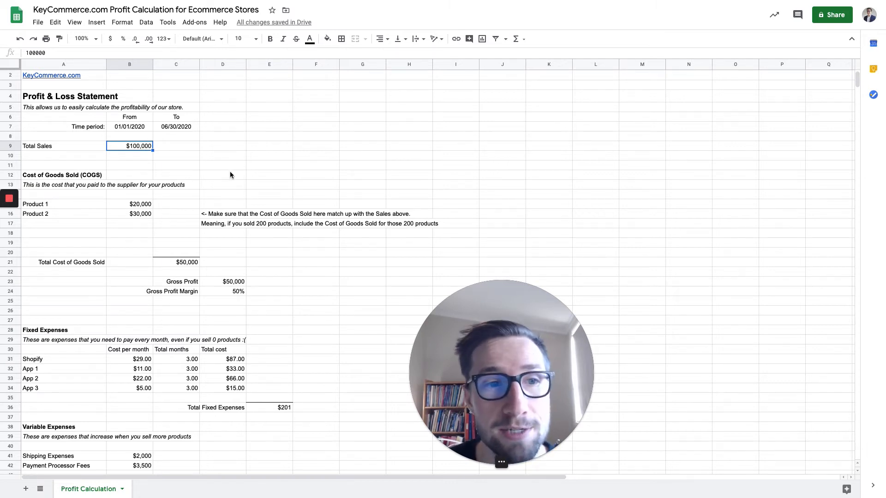
{"action": "left_click", "coordinate": [52, 204]}
{"action": "scroll", "coordinate": [58, 182], "scroll_direction": "down", "scroll_amount": 2}
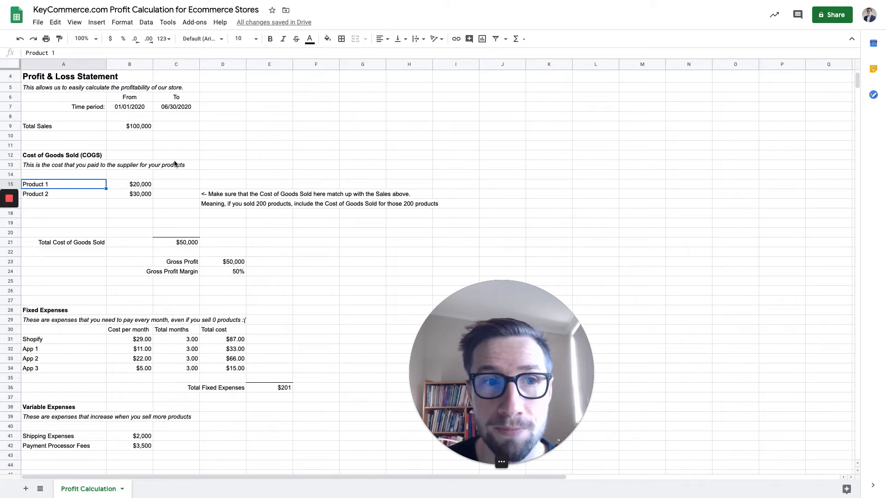
{"action": "left_click", "coordinate": [79, 167]}
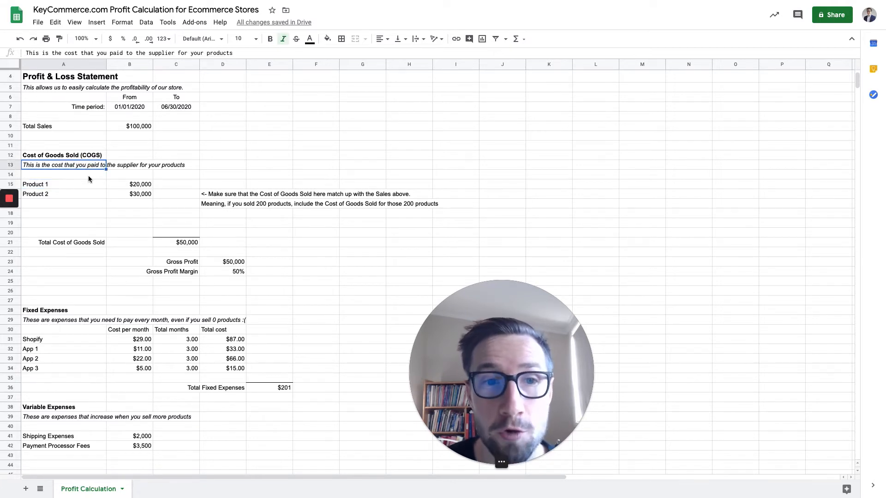
{"action": "left_click", "coordinate": [55, 155]}
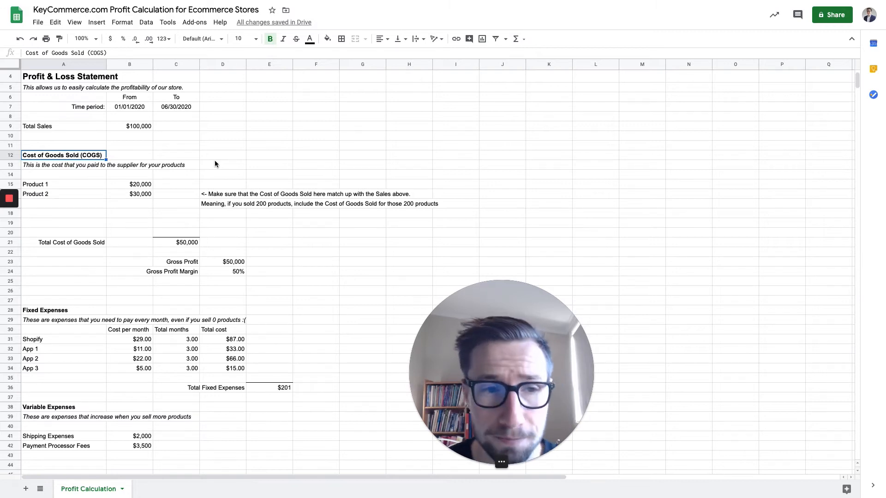
{"action": "left_click", "coordinate": [63, 185]}
{"action": "left_click", "coordinate": [68, 196]}
{"action": "left_click_drag", "start_coordinate": [70, 188], "coordinate": [70, 212]}
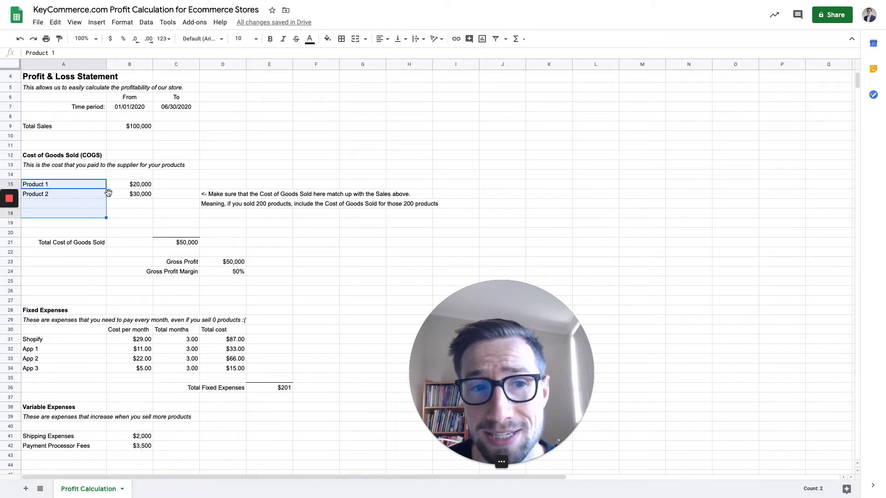
{"action": "left_click", "coordinate": [74, 187]}
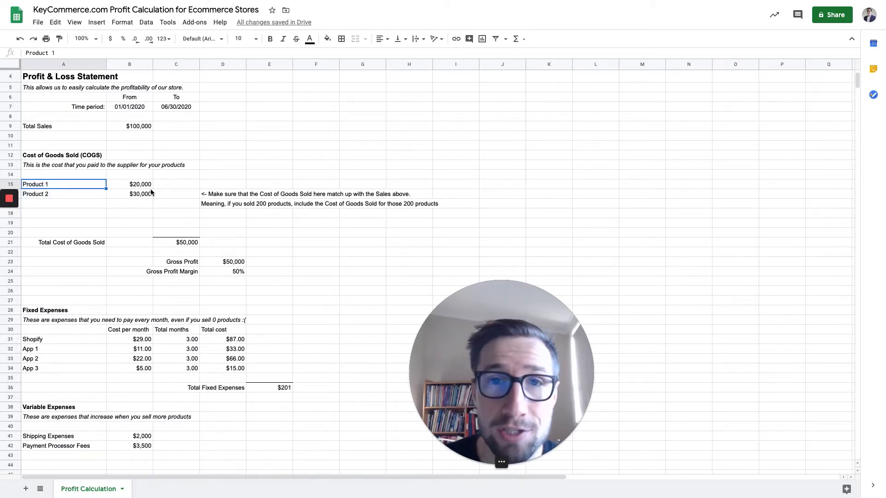
Compare the product costs with the time period and Total Sales, and read the note about matching Cost of Goods Sold to sales.
{"action": "left_click", "coordinate": [132, 108]}
{"action": "left_click", "coordinate": [172, 108]}
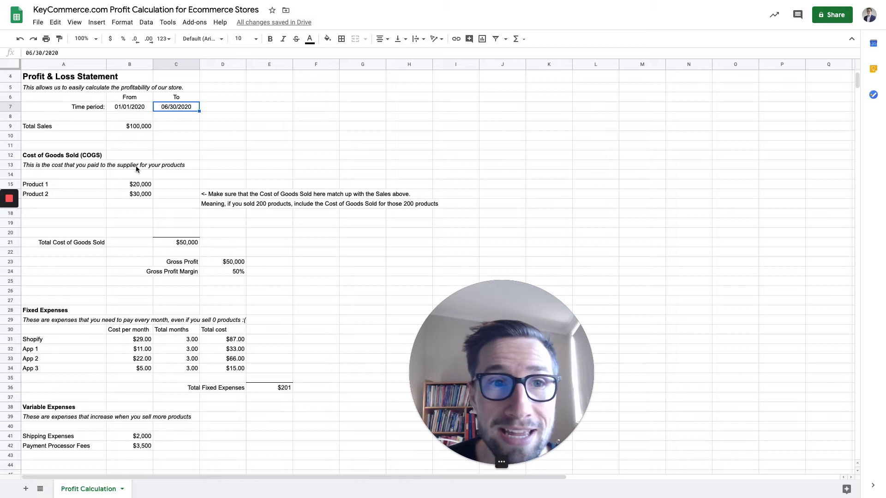
{"action": "left_click", "coordinate": [135, 127]}
{"action": "left_click", "coordinate": [68, 128]}
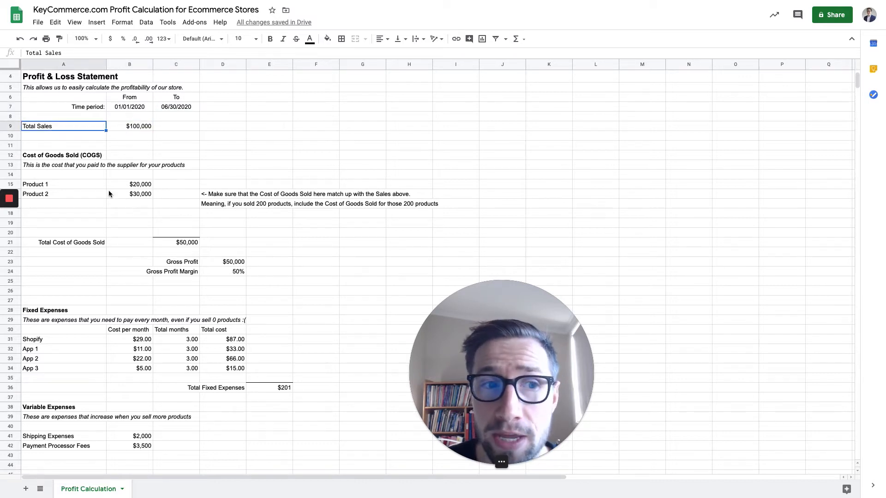
{"action": "left_click", "coordinate": [92, 185]}
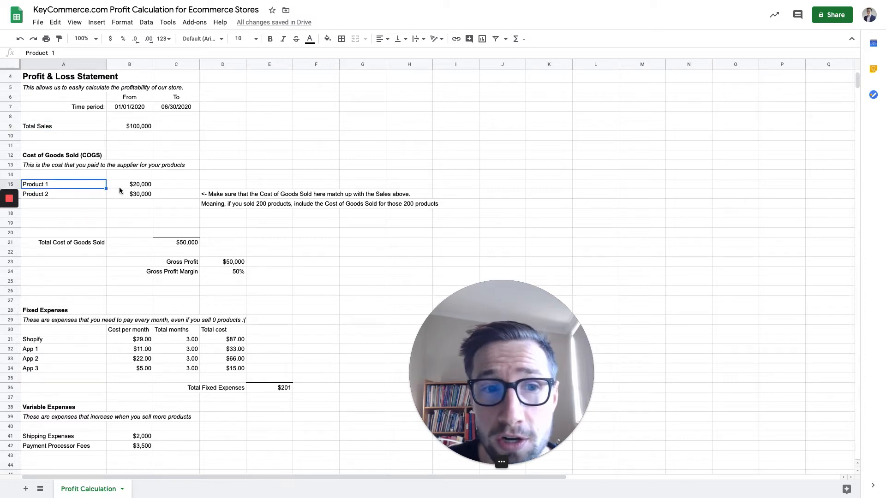
{"action": "left_click", "coordinate": [136, 184]}
{"action": "left_click", "coordinate": [134, 130]}
{"action": "left_click", "coordinate": [140, 185]}
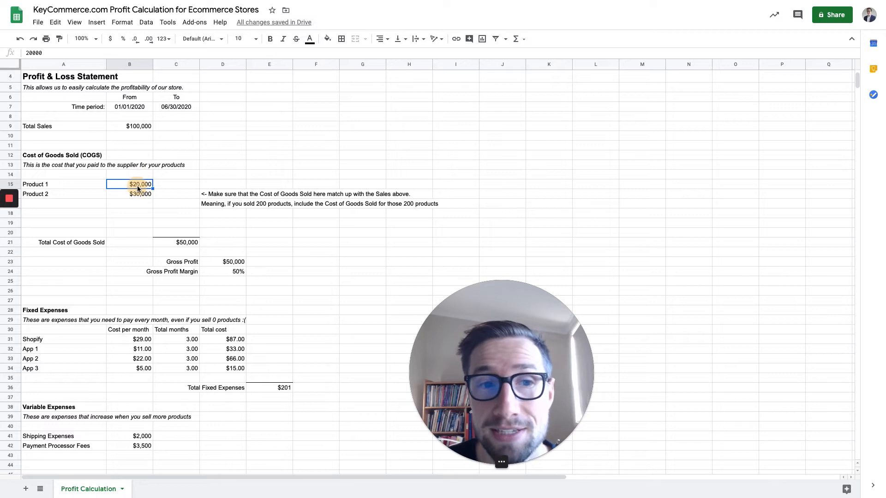
{"action": "left_click", "coordinate": [47, 187]}
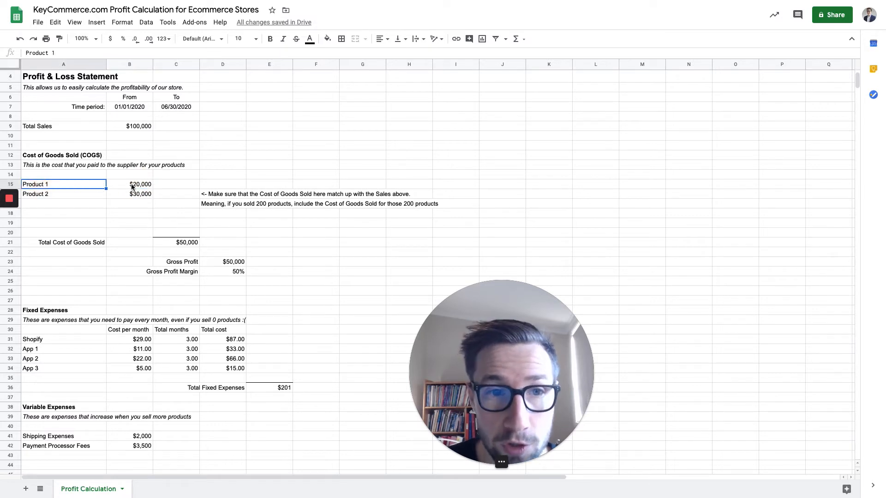
{"action": "left_click", "coordinate": [132, 185]}
{"action": "left_click", "coordinate": [67, 126]}
{"action": "left_click", "coordinate": [129, 128], "text": "shift"}
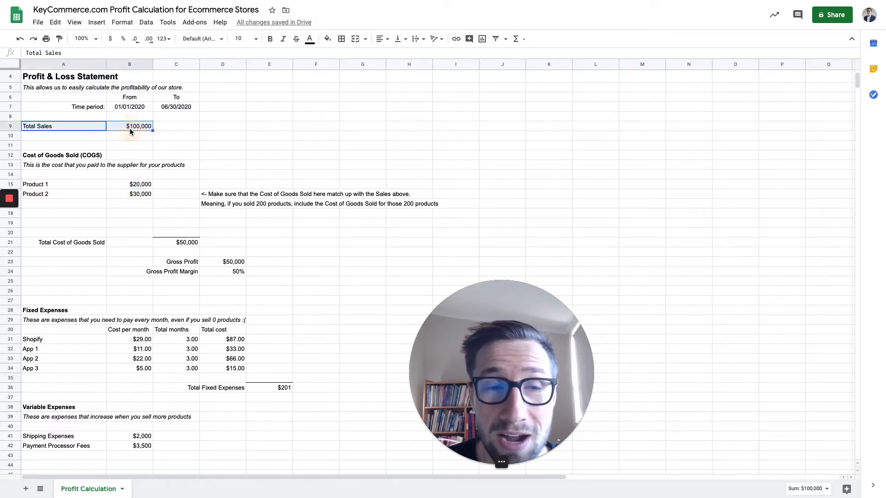
{"action": "left_click", "coordinate": [138, 186]}
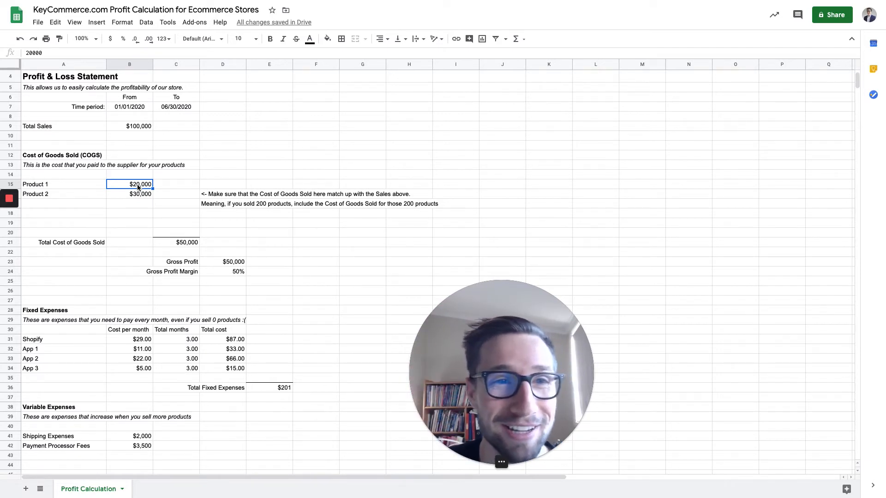
{"action": "left_click", "coordinate": [236, 198]}
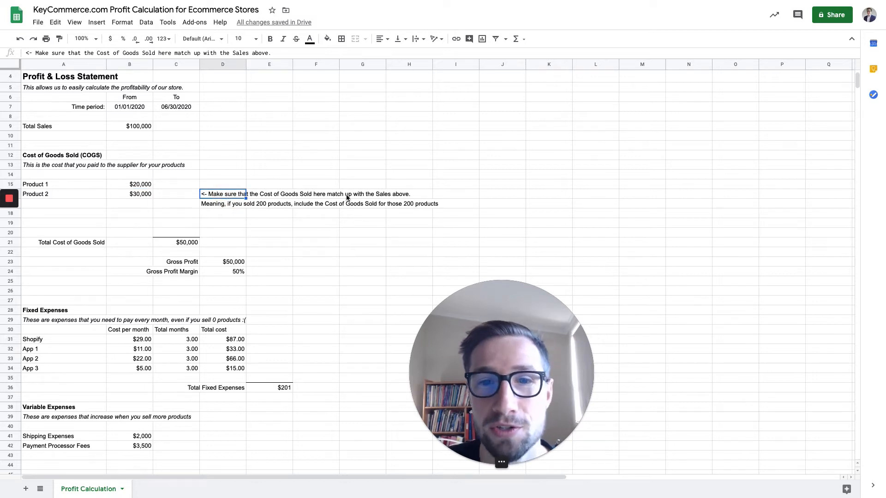
{"action": "key", "text": "Down"}
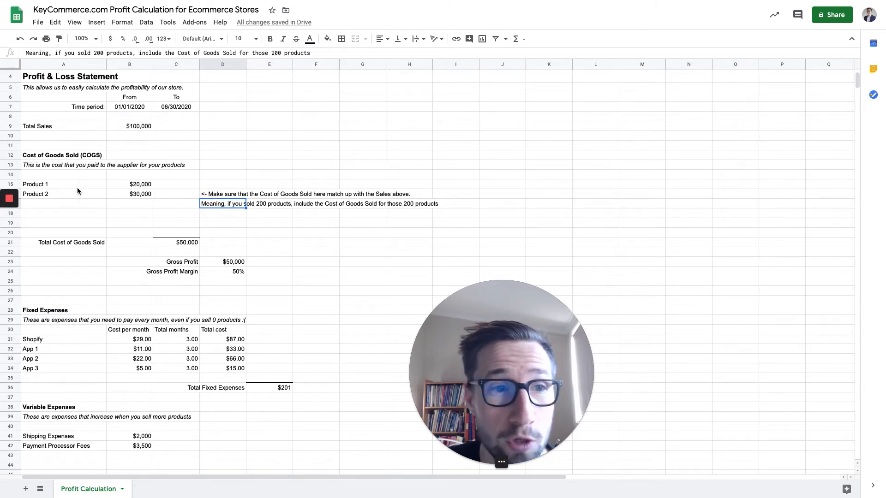
{"action": "left_click_drag", "start_coordinate": [77, 187], "coordinate": [147, 197]}
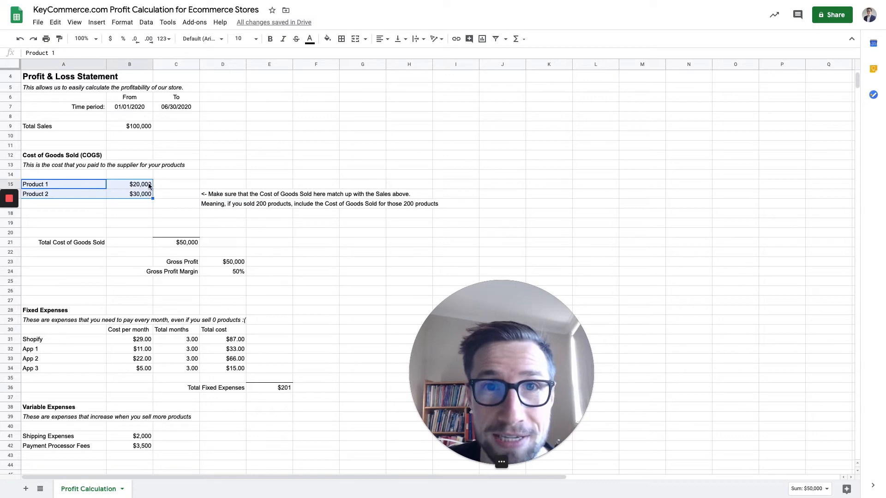
Examine how Total Cost of Goods Sold and Total Sales feed the Gross Profit and Gross Profit Margin formulas.
{"action": "left_click", "coordinate": [104, 245]}
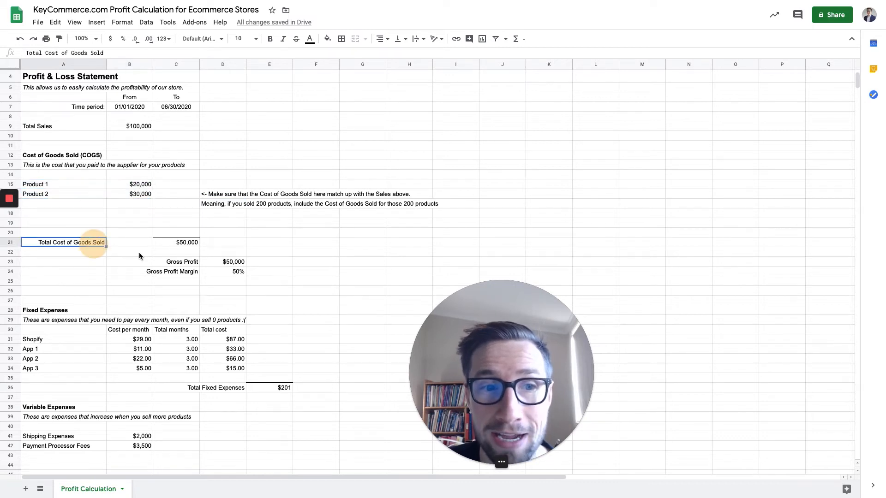
{"action": "left_click", "coordinate": [186, 264]}
{"action": "left_click_drag", "start_coordinate": [224, 264], "coordinate": [193, 262]}
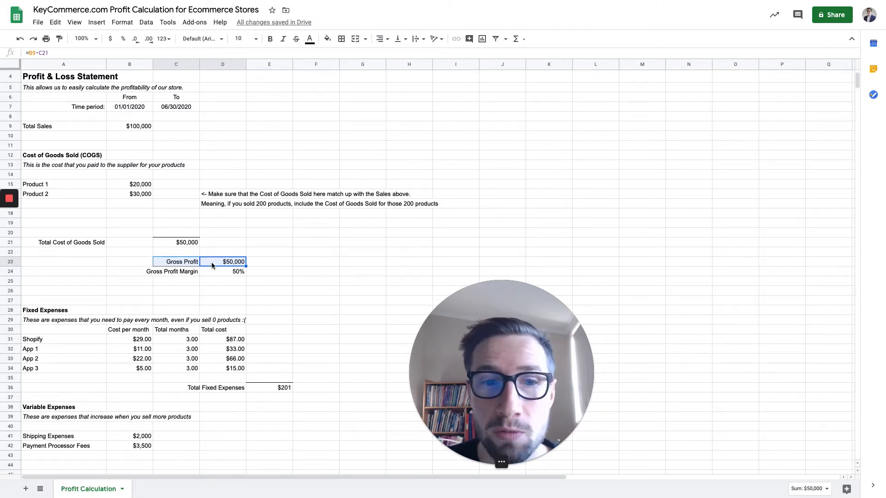
{"action": "left_click", "coordinate": [264, 261]}
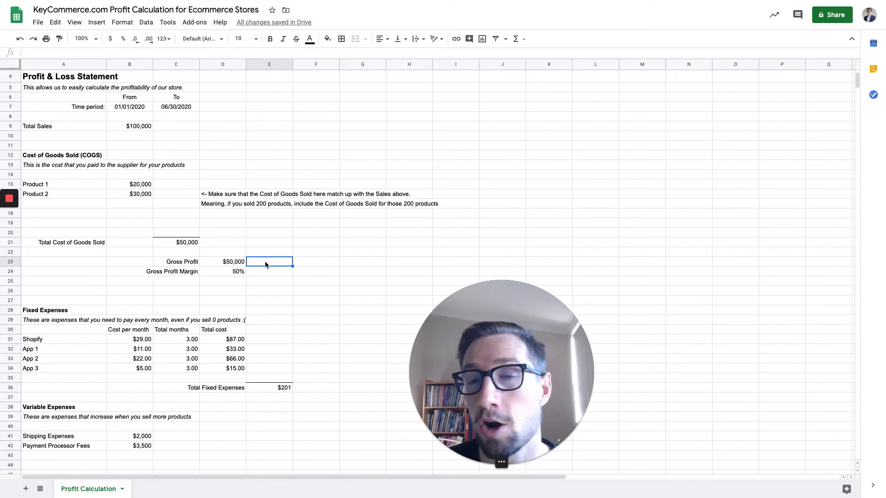
{"action": "left_click", "coordinate": [243, 272]}
{"action": "left_click", "coordinate": [236, 263]}
{"action": "left_click_drag", "start_coordinate": [138, 185], "coordinate": [137, 231]}
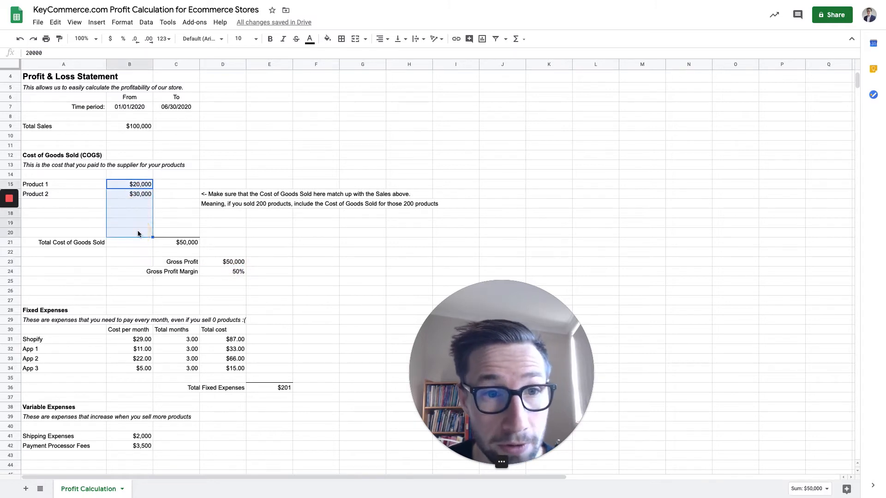
{"action": "left_click", "coordinate": [171, 241]}
{"action": "left_click", "coordinate": [140, 128]}
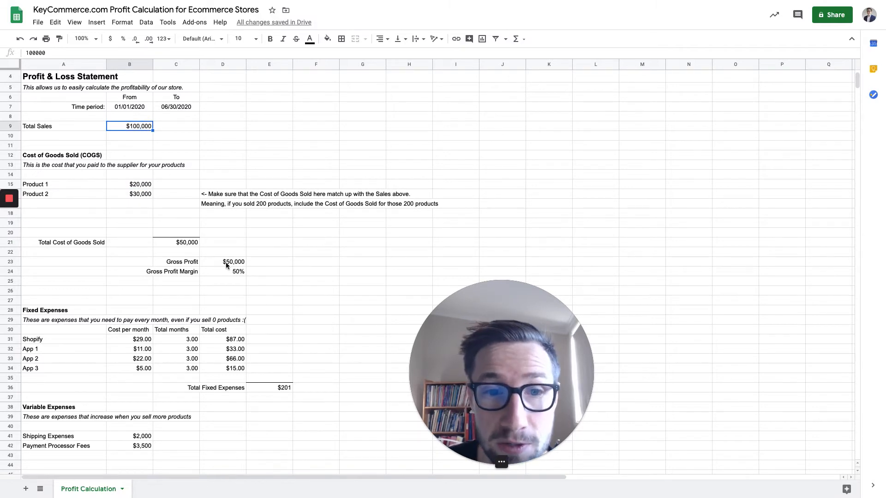
{"action": "left_click", "coordinate": [227, 266]}
{"action": "left_click", "coordinate": [138, 128]}
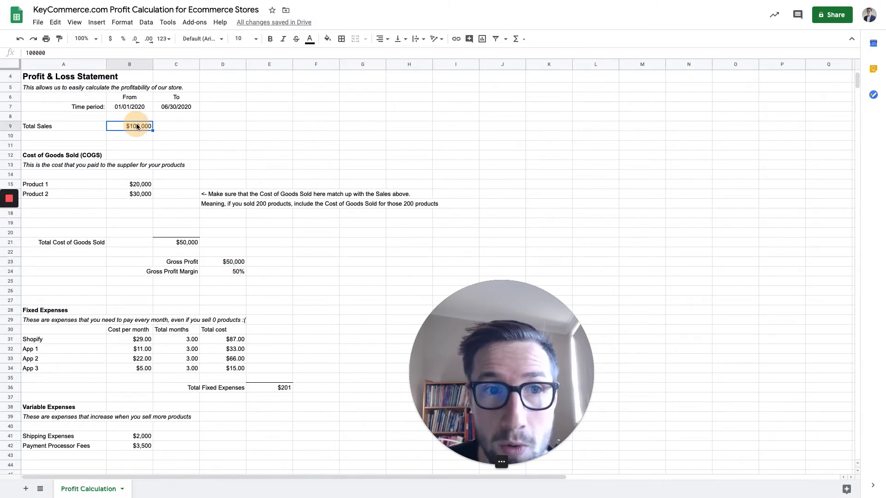
{"action": "left_click", "coordinate": [182, 252]}
{"action": "left_click", "coordinate": [234, 262]}
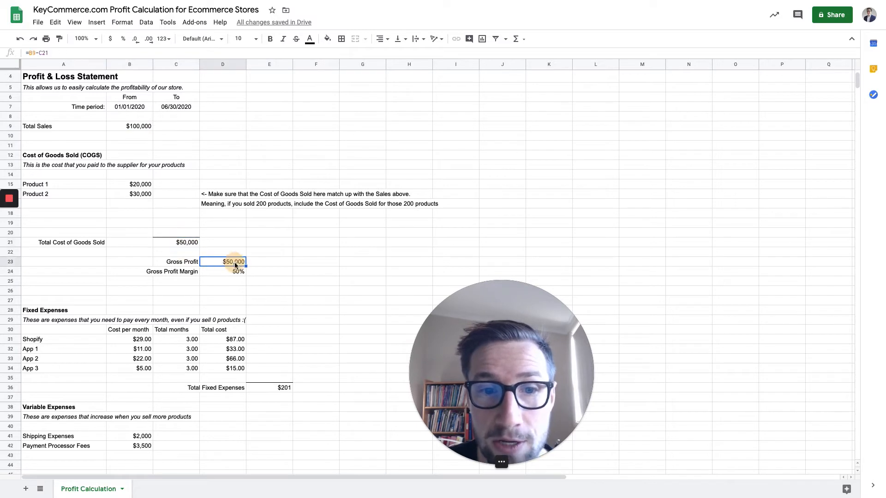
{"action": "left_click", "coordinate": [230, 275]}
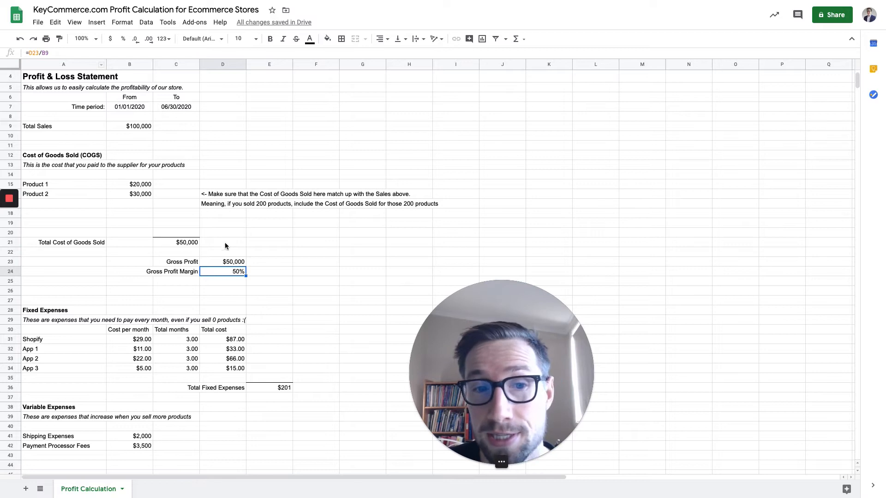
{"action": "left_click", "coordinate": [234, 262]}
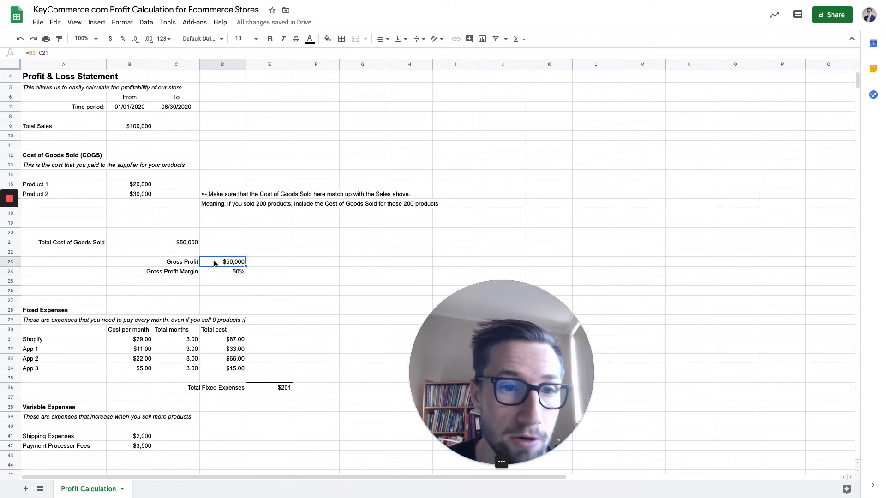
{"action": "left_click", "coordinate": [142, 126]}
{"action": "left_click", "coordinate": [236, 275]}
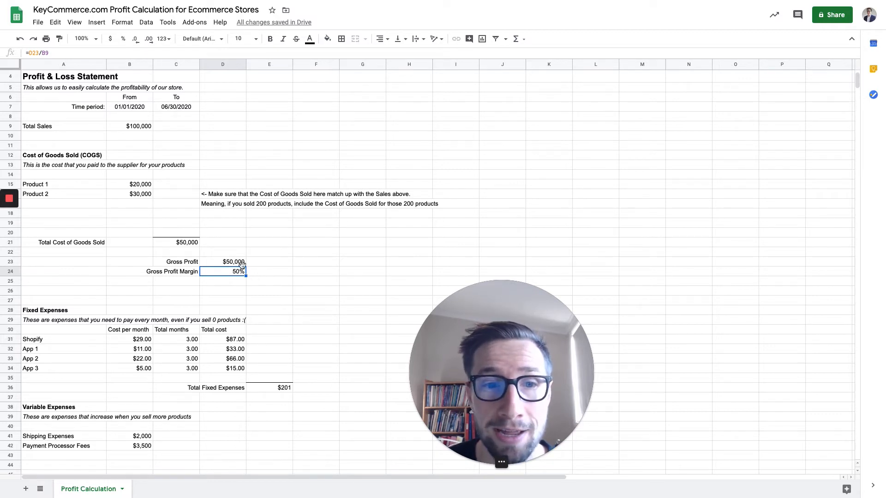
Compare the Product 1 and Product 2 costs with the Gross Profit Margin formula in the Cost of Goods Sold section.
{"action": "left_click_drag", "start_coordinate": [134, 184], "coordinate": [134, 194]}
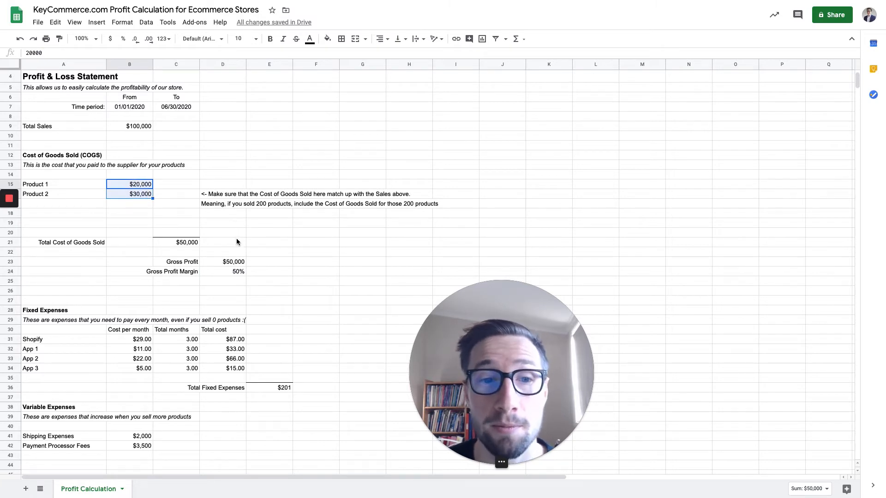
{"action": "left_click", "coordinate": [237, 272]}
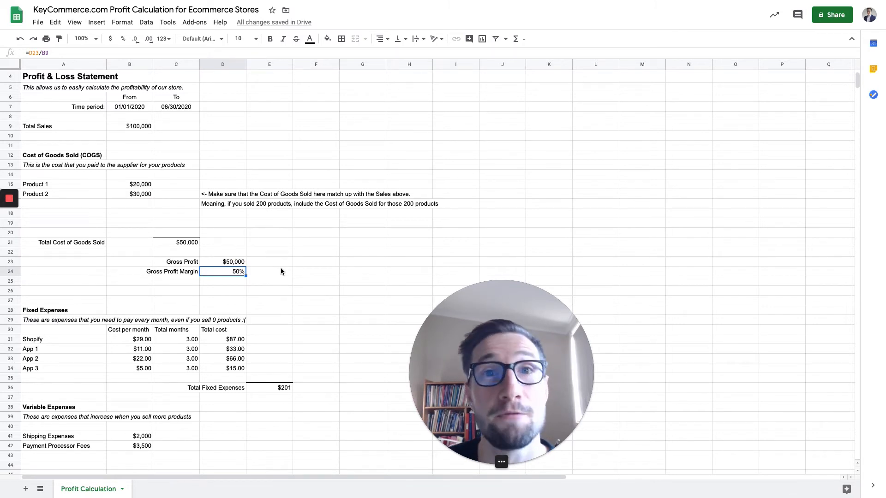
{"action": "scroll", "coordinate": [226, 266], "scroll_direction": "down", "scroll_amount": 1}
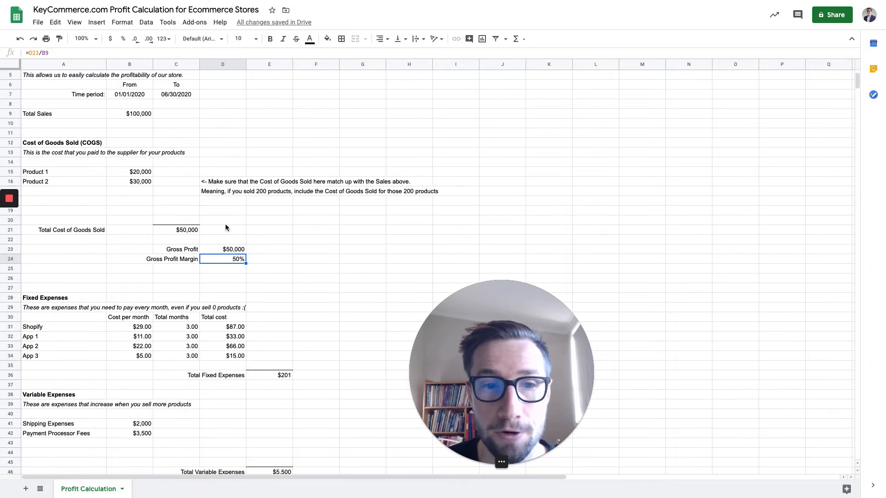
{"action": "scroll", "coordinate": [181, 250], "scroll_direction": "down", "scroll_amount": 2}
{"action": "scroll", "coordinate": [193, 251], "scroll_direction": "down", "scroll_amount": 1}
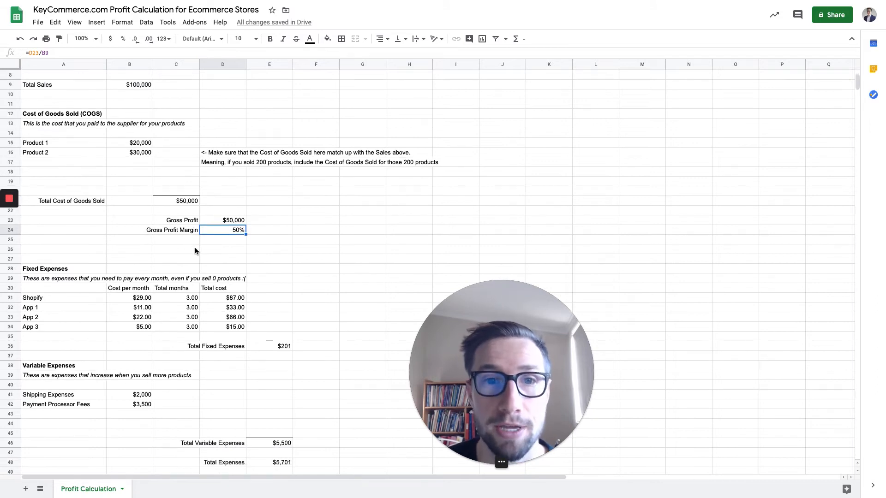
{"action": "scroll", "coordinate": [192, 245], "scroll_direction": "up", "scroll_amount": 1}
{"action": "scroll", "coordinate": [196, 243], "scroll_direction": "down", "scroll_amount": 5}
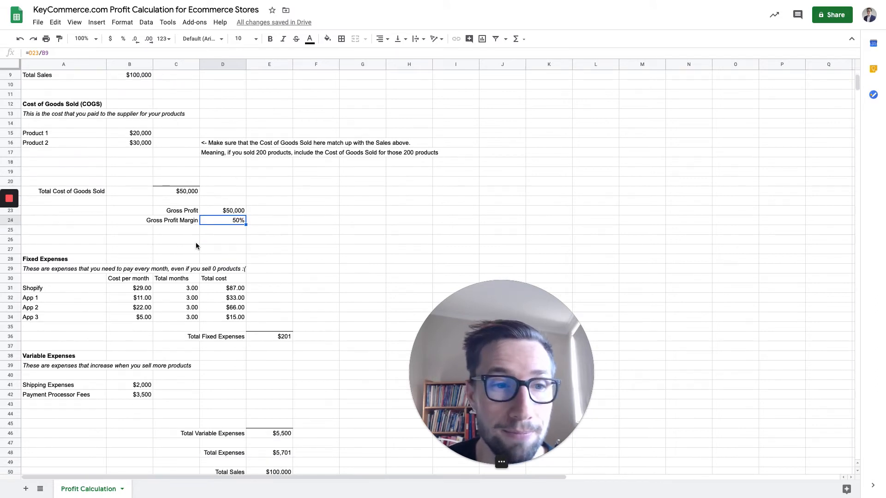
Examine the Variable Expenses description, the Shipping Expenses and Payment Processor Fees amounts, and the Total Variable Expenses formula.
{"action": "scroll", "coordinate": [217, 249], "scroll_direction": "down", "scroll_amount": 2}
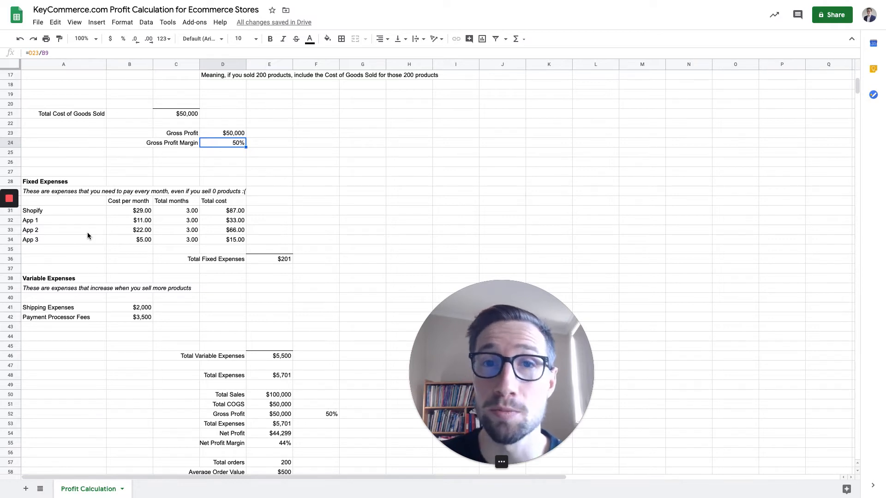
{"action": "left_click", "coordinate": [68, 289]}
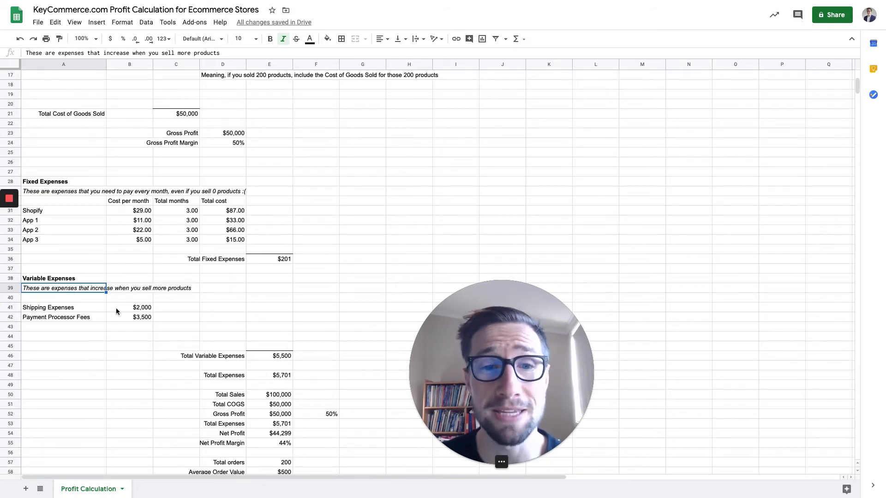
{"action": "left_click", "coordinate": [145, 309]}
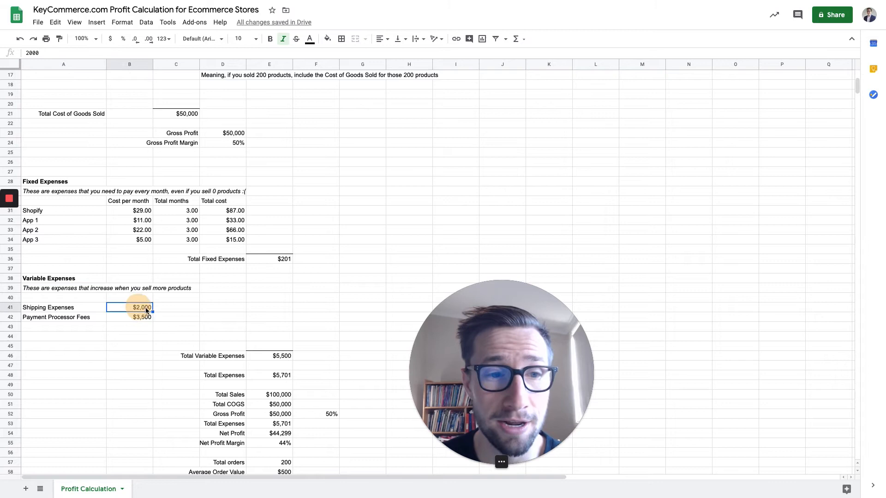
{"action": "left_click", "coordinate": [144, 318]}
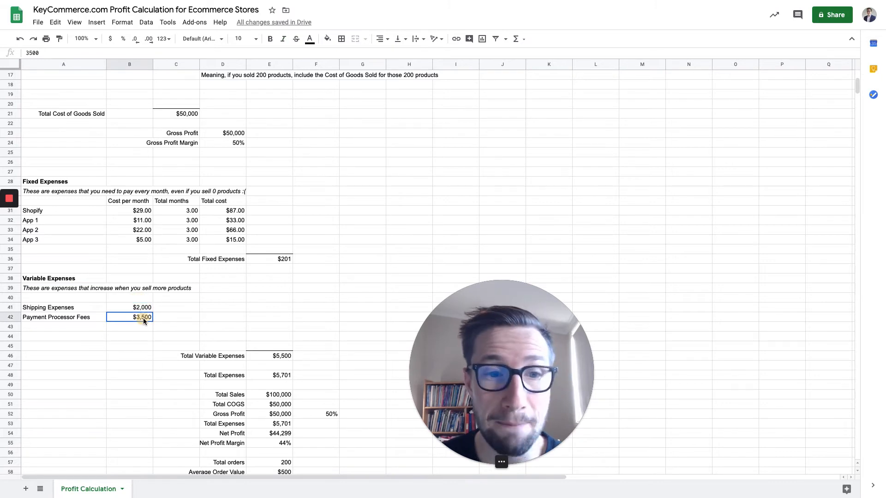
{"action": "left_click", "coordinate": [274, 358]}
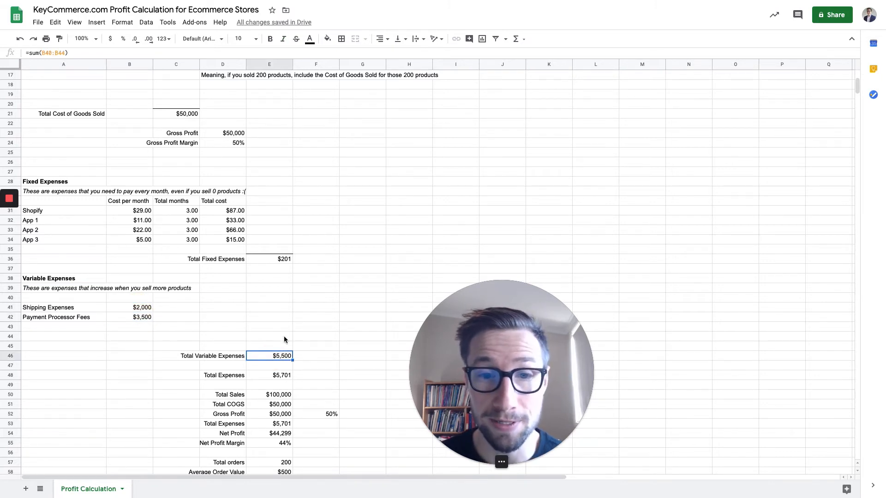
Compare Total Fixed Expenses with Total Variable Expenses and check the Payment Processor Fees row.
{"action": "left_click", "coordinate": [278, 264]}
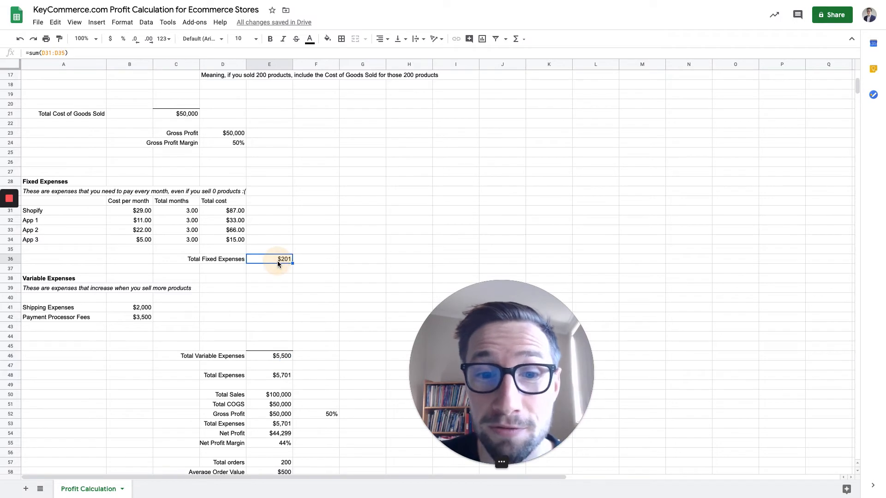
{"action": "left_click", "coordinate": [280, 358]}
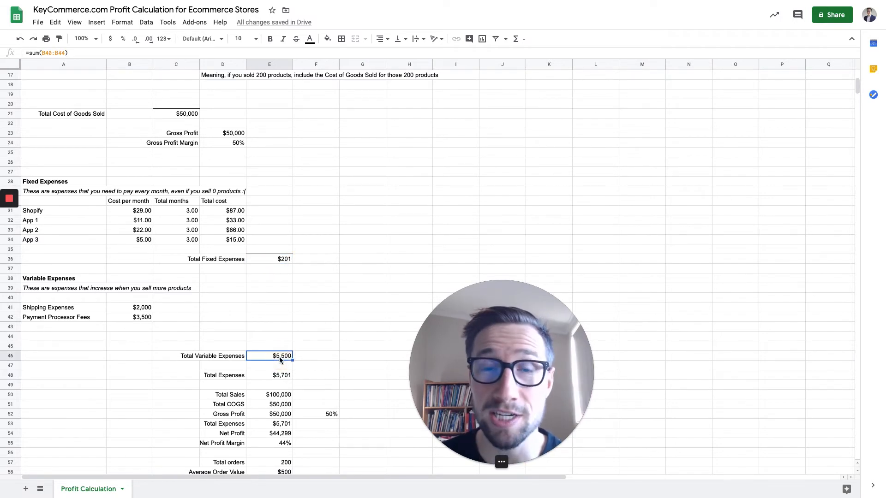
{"action": "left_click_drag", "start_coordinate": [85, 318], "coordinate": [151, 318]}
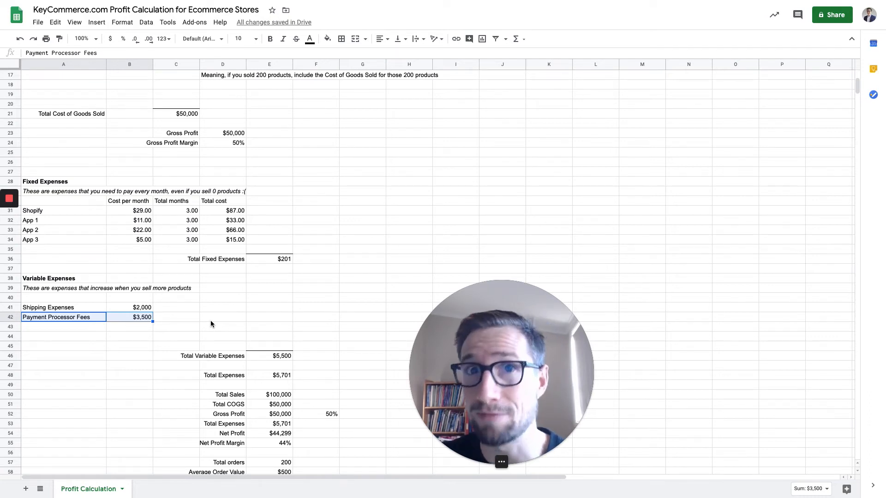
{"action": "left_click", "coordinate": [276, 260]}
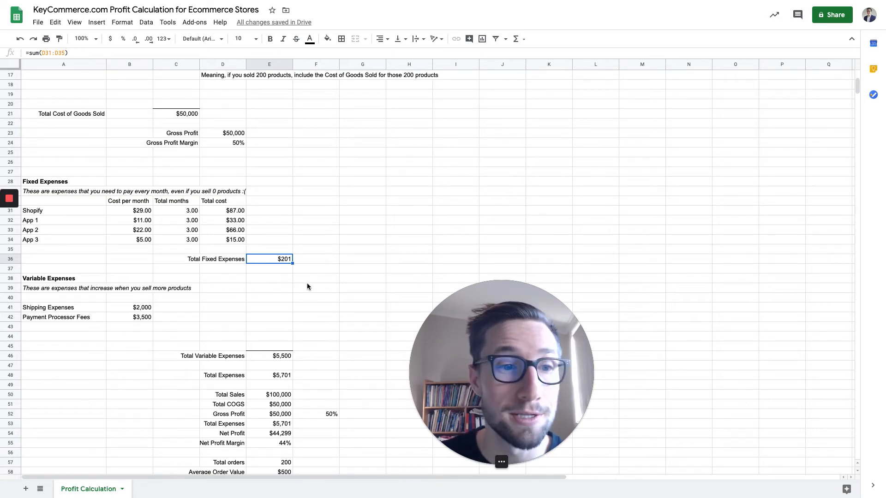
Review the Shopify and app entries listed under Fixed Expenses.
{"action": "scroll", "coordinate": [308, 288], "scroll_direction": "down", "scroll_amount": 2}
{"action": "scroll", "coordinate": [180, 279], "scroll_direction": "down", "scroll_amount": 2}
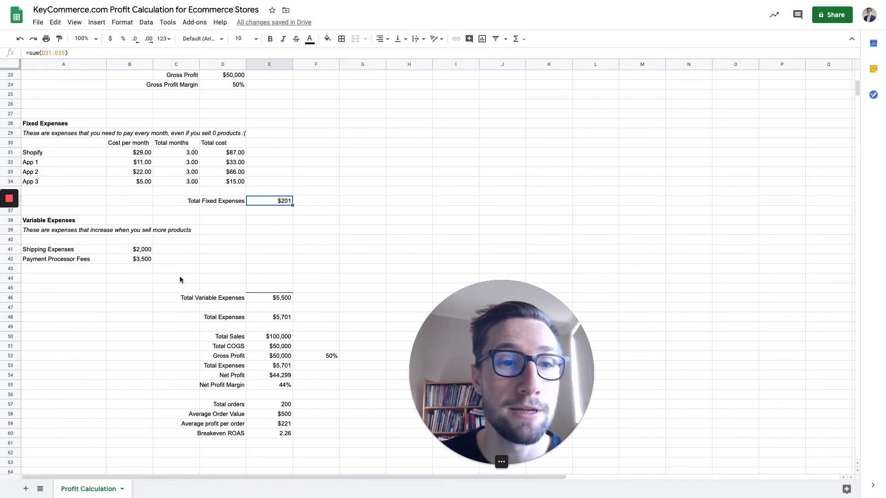
{"action": "left_click", "coordinate": [63, 157]}
{"action": "left_click", "coordinate": [63, 164]}
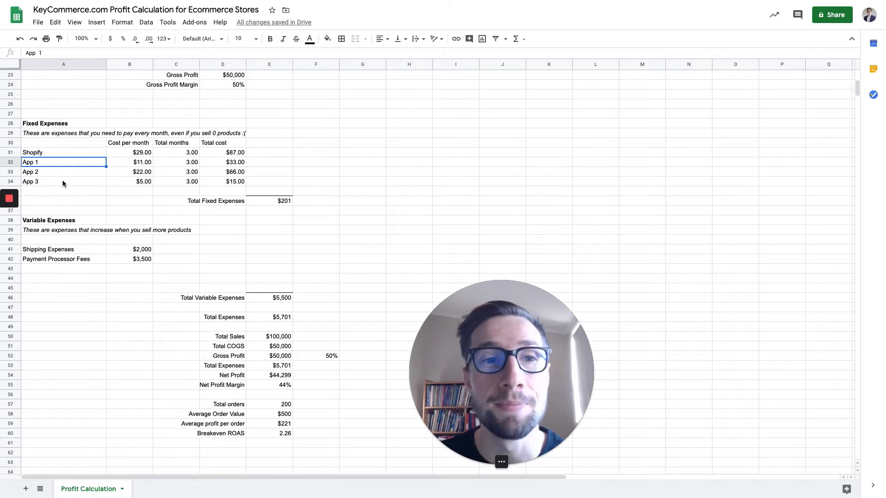
{"action": "left_click", "coordinate": [60, 179]}
{"action": "left_click", "coordinate": [57, 170]}
{"action": "left_click", "coordinate": [53, 163]}
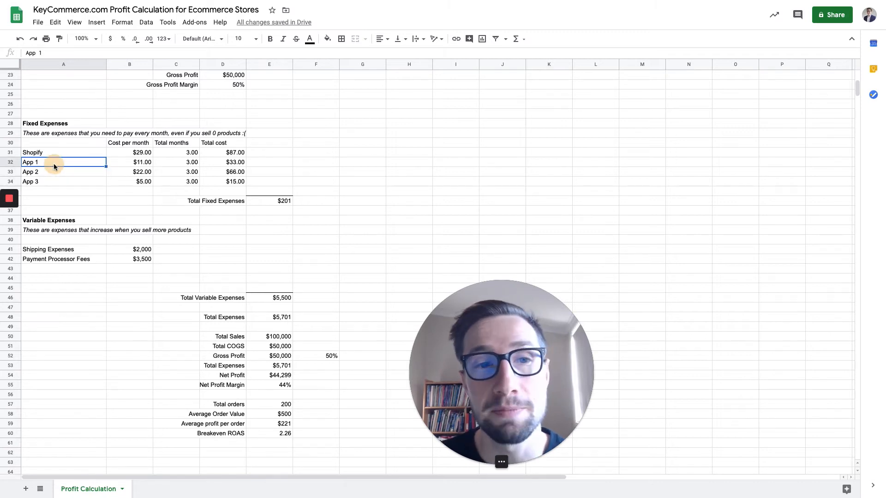
Check Shopify's cost per month and total months against the From and To dates of the statement's time period.
{"action": "scroll", "coordinate": [64, 181], "scroll_direction": "up", "scroll_amount": 2}
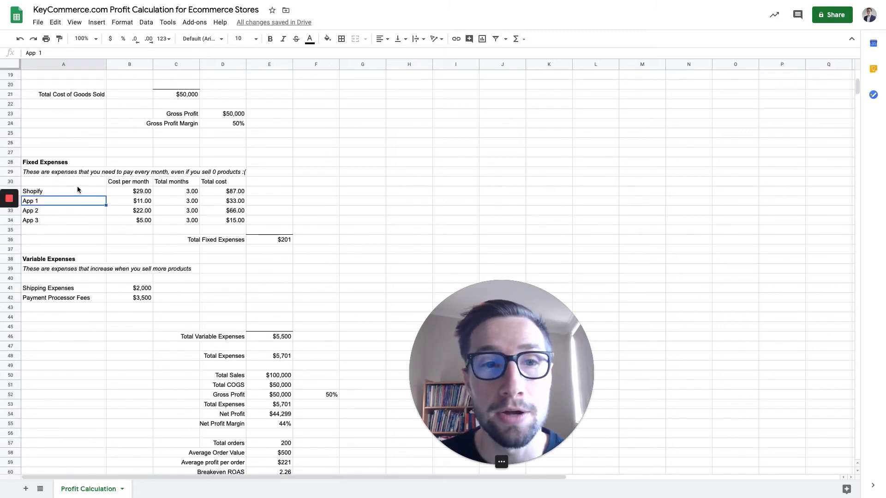
{"action": "scroll", "coordinate": [159, 222], "scroll_direction": "up", "scroll_amount": 1}
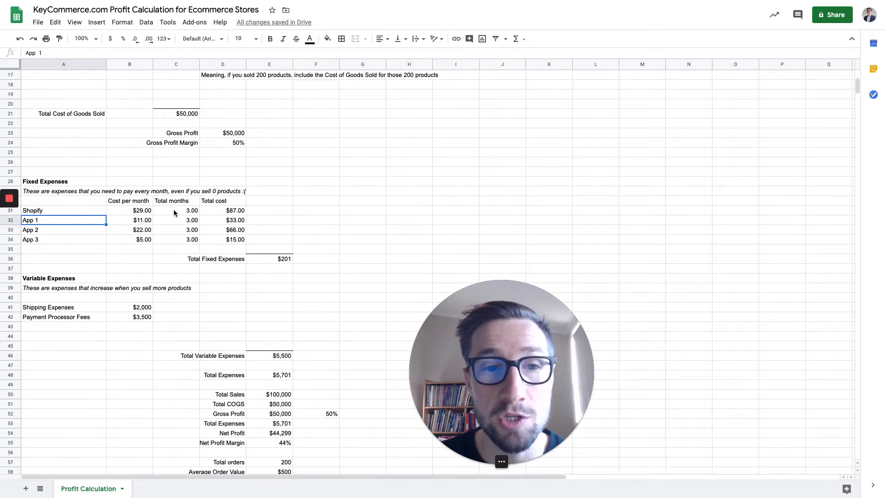
{"action": "left_click", "coordinate": [174, 210]}
{"action": "left_click", "coordinate": [146, 213]}
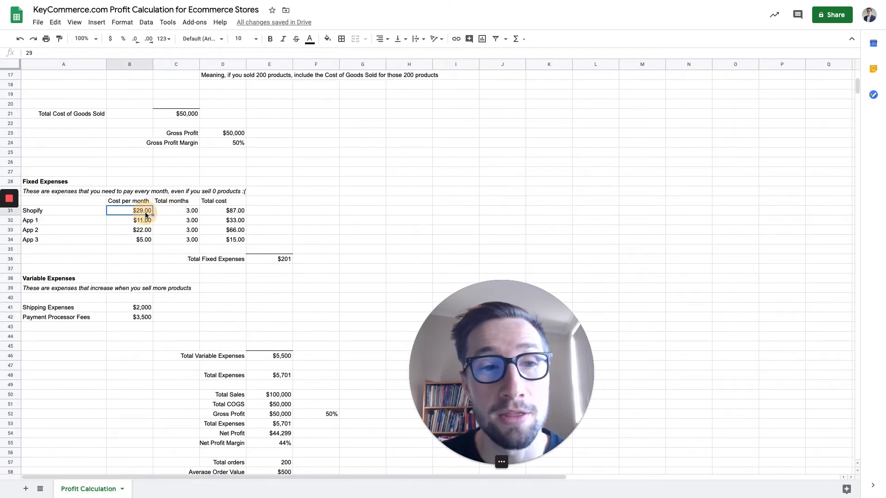
{"action": "left_click", "coordinate": [176, 211]}
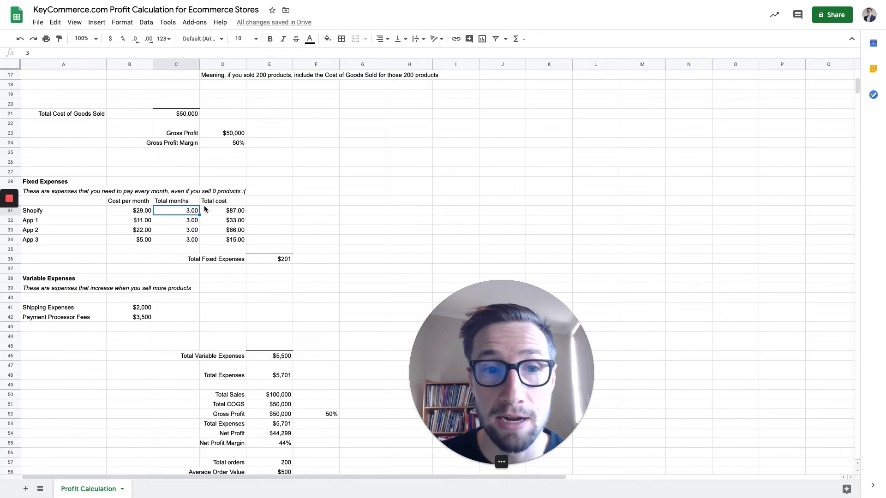
{"action": "scroll", "coordinate": [206, 211], "scroll_direction": "up", "scroll_amount": 5}
{"action": "scroll", "coordinate": [204, 213], "scroll_direction": "down", "scroll_amount": 2}
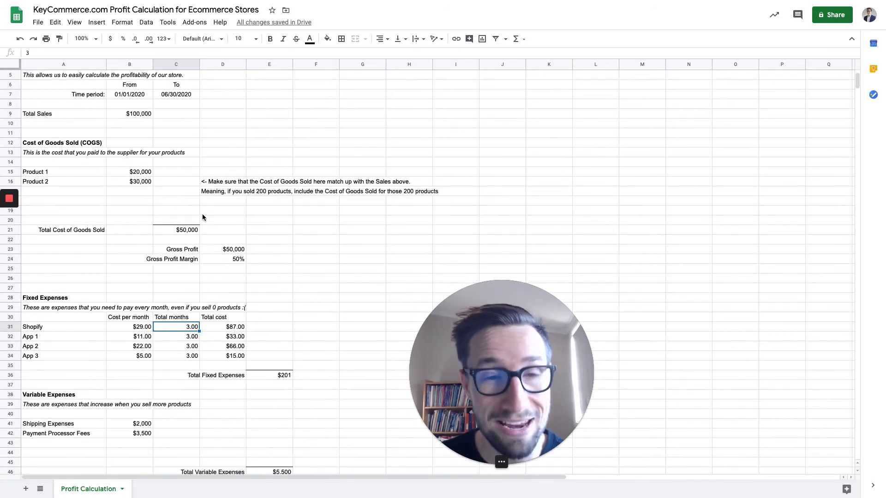
{"action": "left_click_drag", "start_coordinate": [111, 95], "coordinate": [168, 95]}
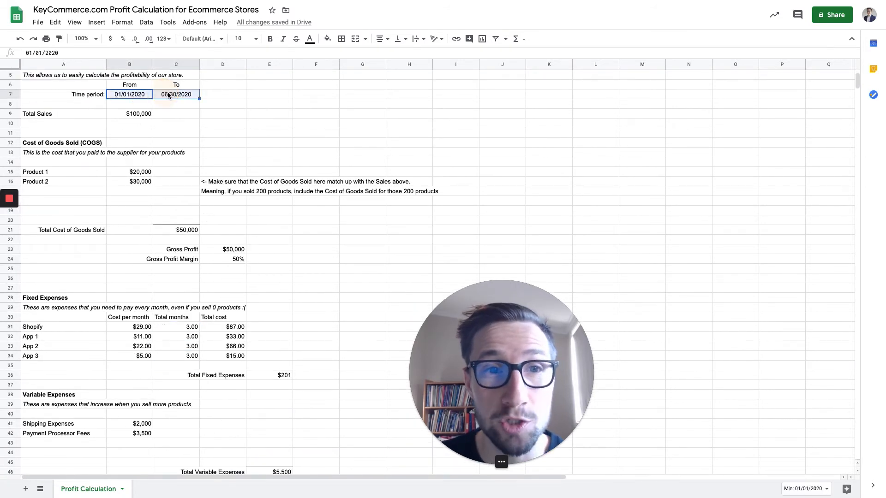
Examine how the Total cost column feeds the sum formula behind Total Fixed Expenses, leaving the formula as it is.
{"action": "left_click", "coordinate": [244, 329]}
{"action": "scroll", "coordinate": [235, 335], "scroll_direction": "down", "scroll_amount": 1}
{"action": "scroll", "coordinate": [235, 335], "scroll_direction": "down", "scroll_amount": 1}
{"action": "left_click", "coordinate": [270, 298]}
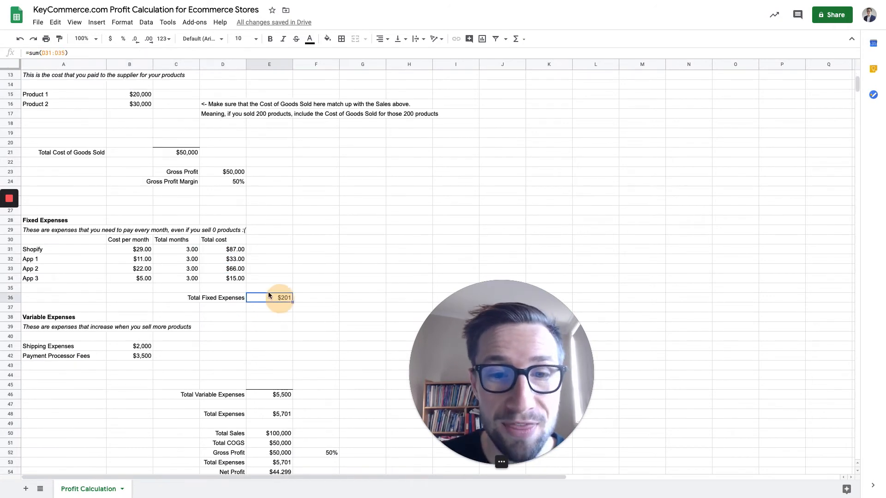
{"action": "left_click", "coordinate": [81, 52]}
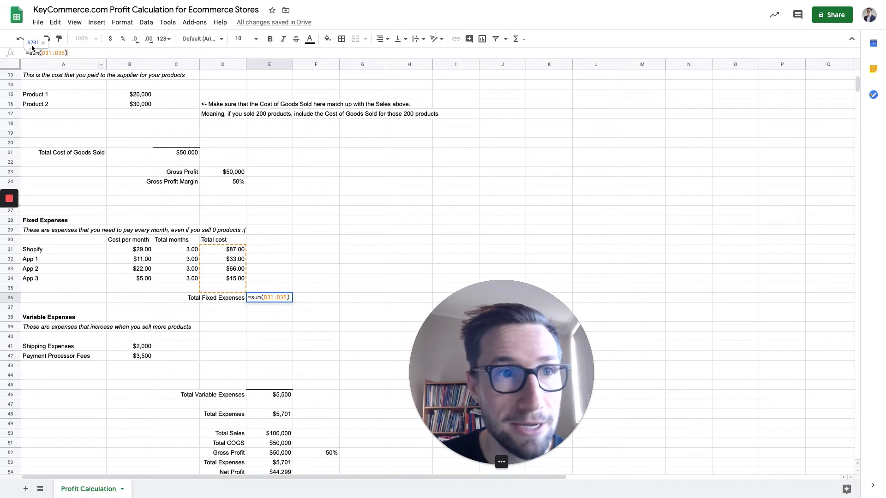
{"action": "key", "text": "Return"}
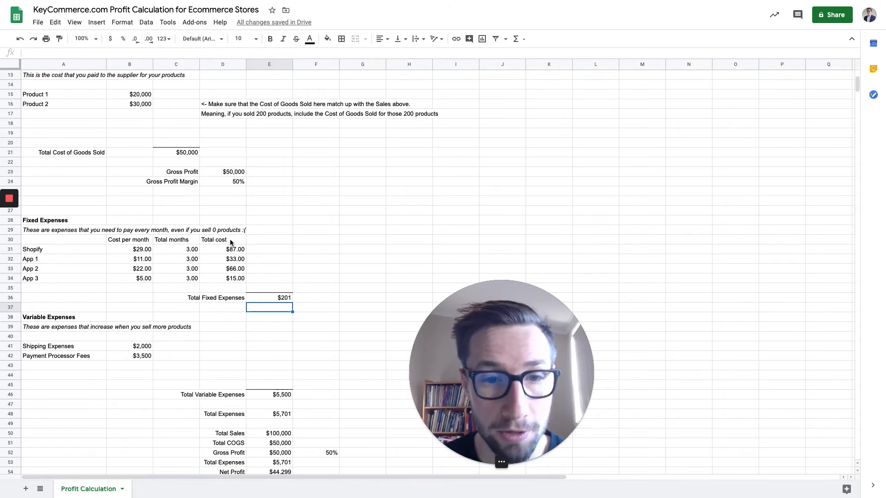
{"action": "left_click", "coordinate": [258, 297]}
Examine the blank fixed-expense row below App 3 in relation to the statement's From and To dates.
{"action": "scroll", "coordinate": [181, 289], "scroll_direction": "down", "scroll_amount": 1}
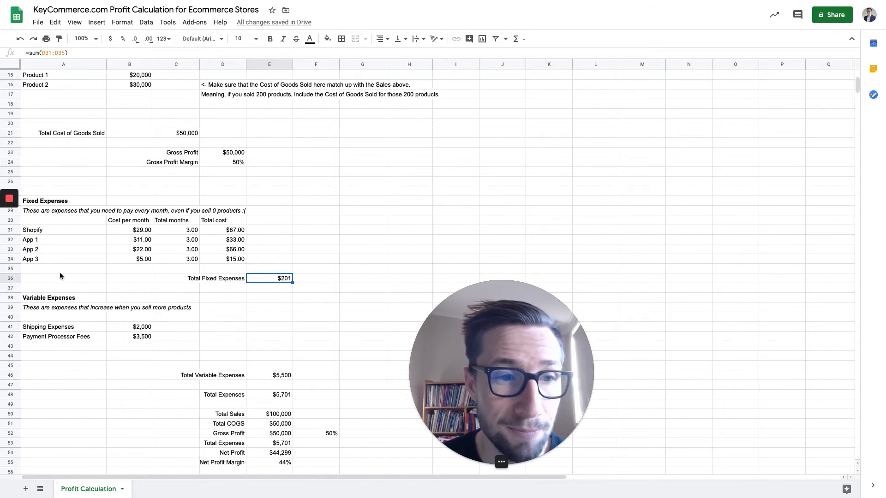
{"action": "left_click", "coordinate": [53, 269]}
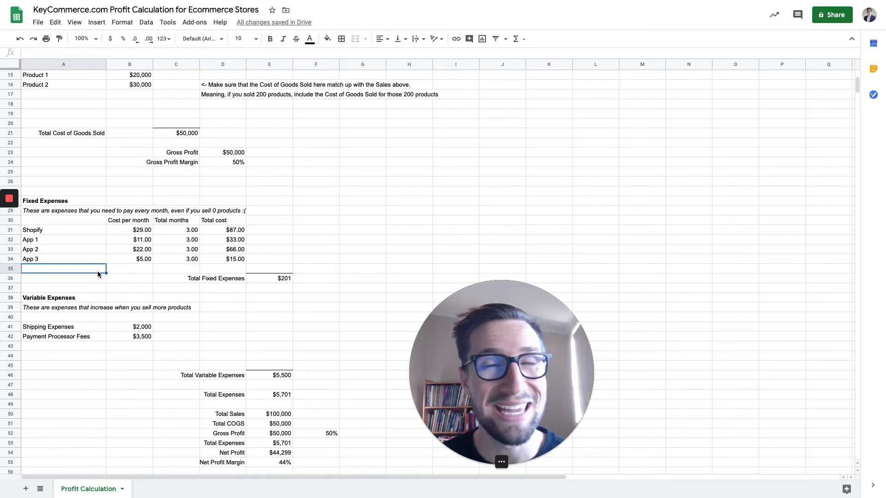
{"action": "scroll", "coordinate": [121, 281], "scroll_direction": "up", "scroll_amount": 5}
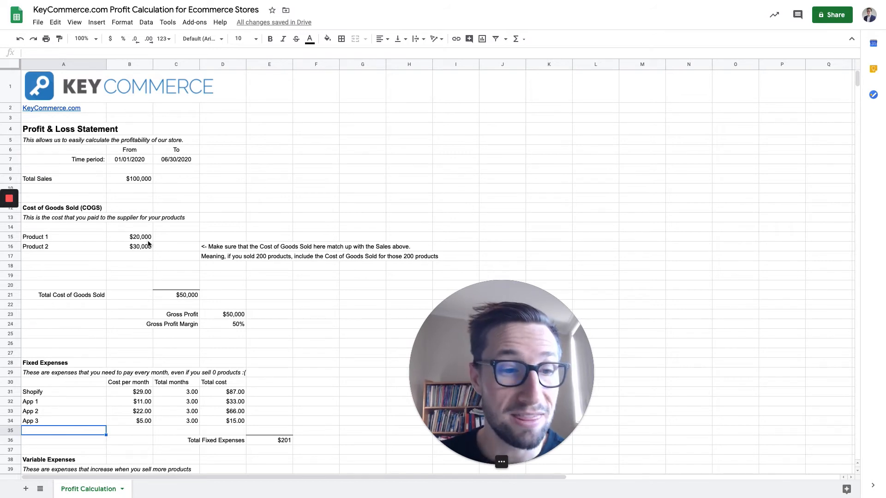
{"action": "left_click", "coordinate": [133, 161]}
{"action": "left_click", "coordinate": [167, 162]}
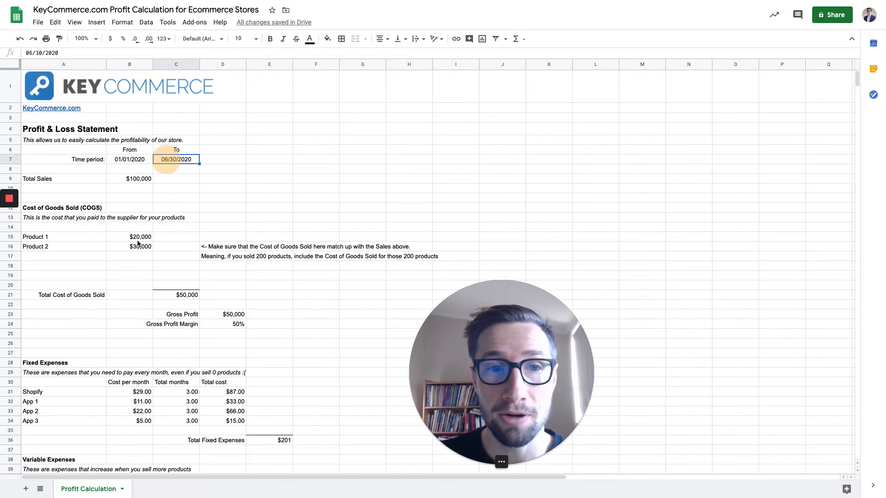
{"action": "scroll", "coordinate": [108, 302], "scroll_direction": "down", "scroll_amount": 2}
{"action": "left_click", "coordinate": [63, 336]}
{"action": "left_click", "coordinate": [54, 345]}
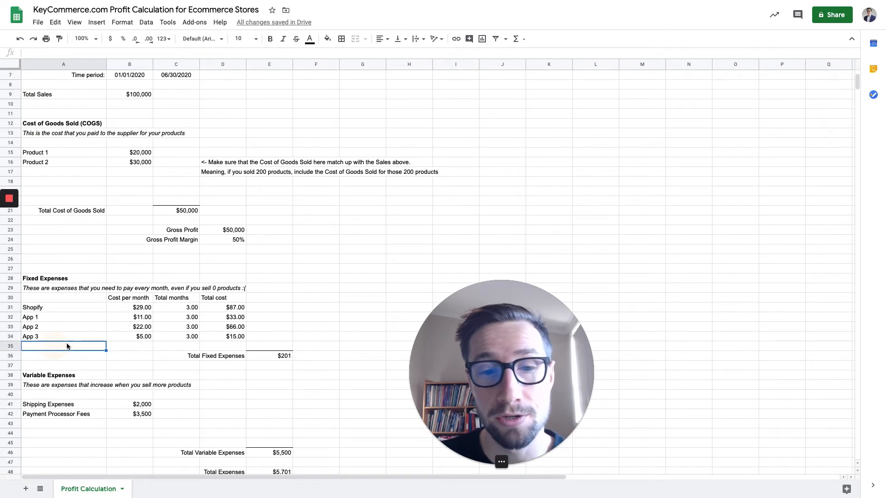
Compare the Shipping Expenses and Payment Processor Fees rows with the start date of the statement's time period.
{"action": "scroll", "coordinate": [117, 278], "scroll_direction": "down", "scroll_amount": 4}
{"action": "scroll", "coordinate": [115, 271], "scroll_direction": "down", "scroll_amount": 2}
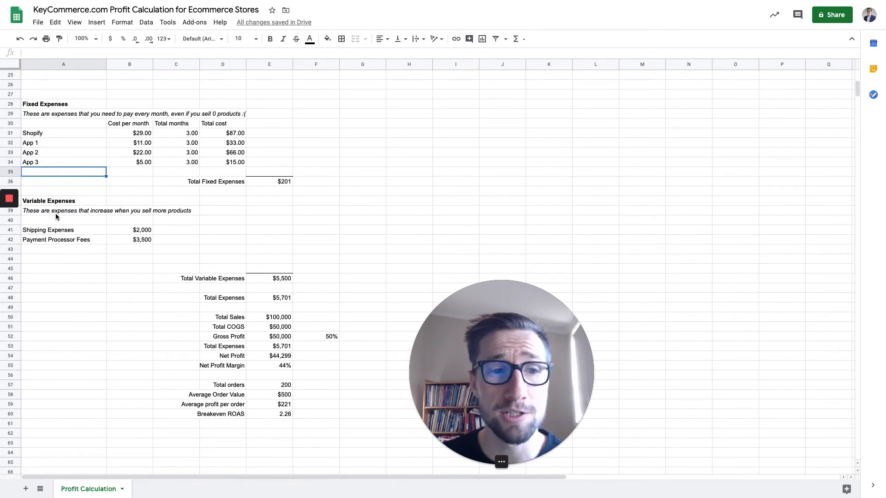
{"action": "left_click_drag", "start_coordinate": [49, 233], "coordinate": [131, 245]}
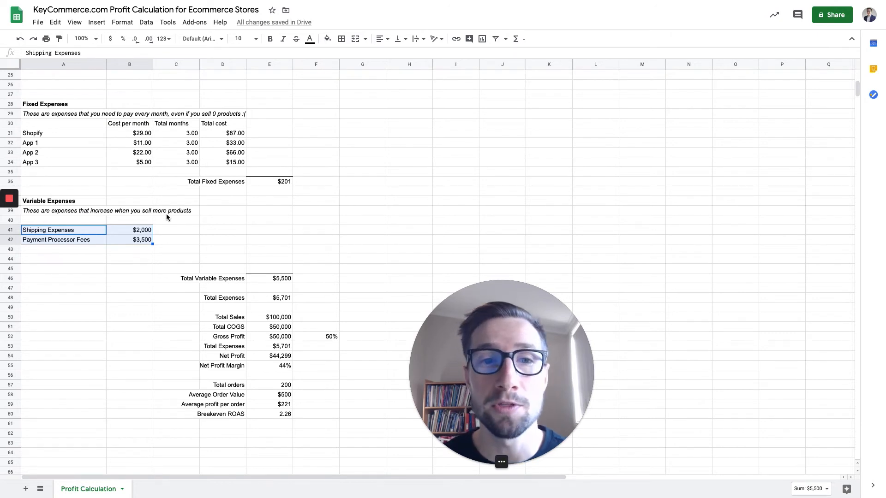
{"action": "scroll", "coordinate": [108, 179], "scroll_direction": "up", "scroll_amount": 8}
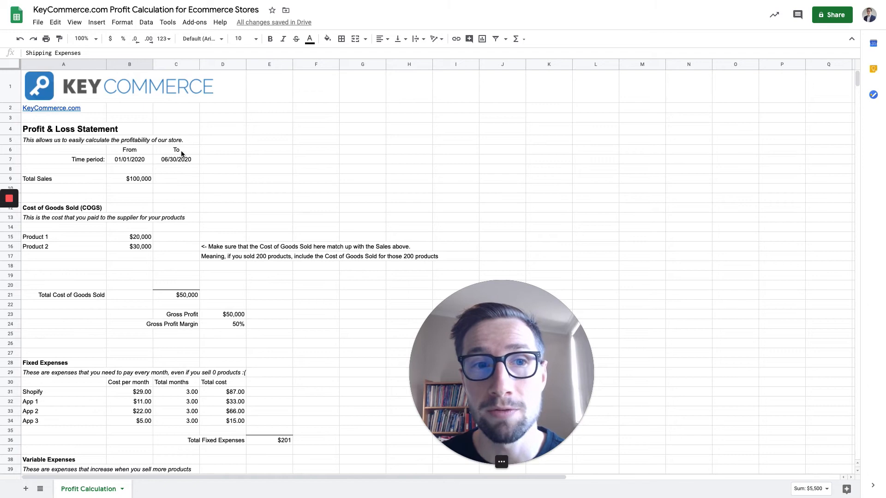
{"action": "left_click", "coordinate": [140, 161]}
{"action": "scroll", "coordinate": [135, 181], "scroll_direction": "down", "scroll_amount": 5}
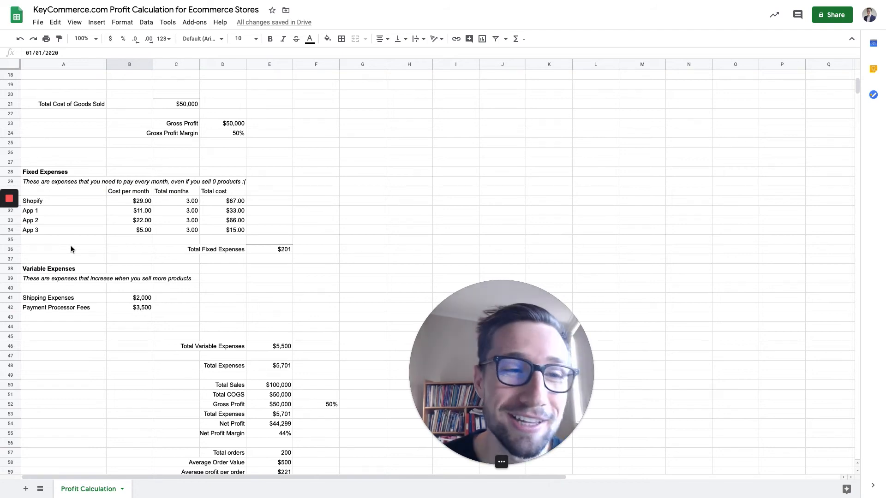
Compare the blank fixed-expense row below App 3 and the Variable Expenses section with the statement's time period and Total Sales.
{"action": "left_click", "coordinate": [70, 240]}
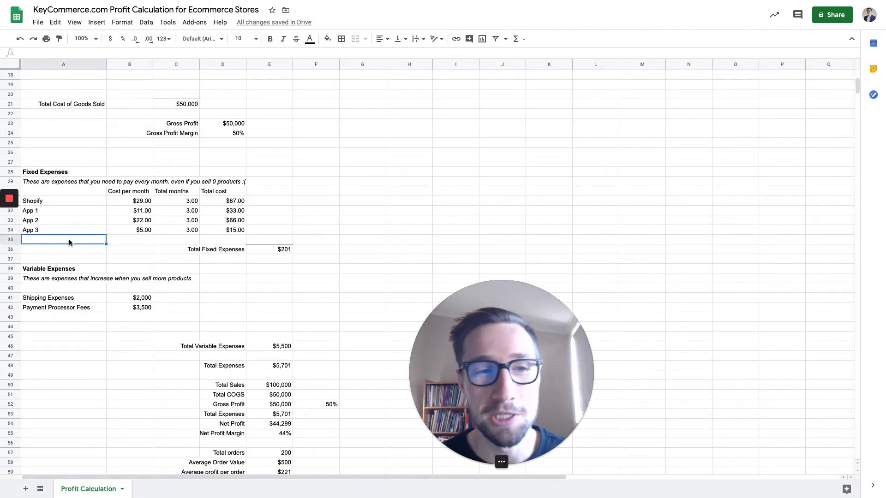
{"action": "scroll", "coordinate": [121, 249], "scroll_direction": "up", "scroll_amount": 5}
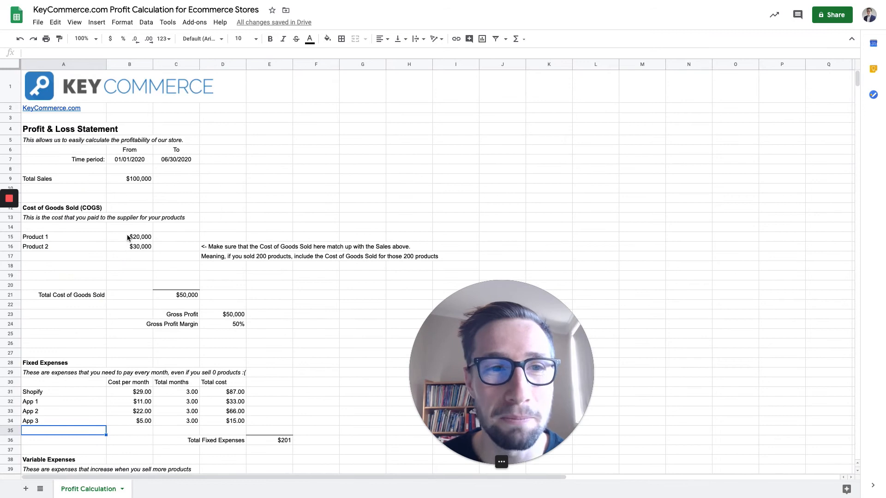
{"action": "scroll", "coordinate": [130, 234], "scroll_direction": "down", "scroll_amount": 1}
{"action": "scroll", "coordinate": [132, 242], "scroll_direction": "down", "scroll_amount": 1}
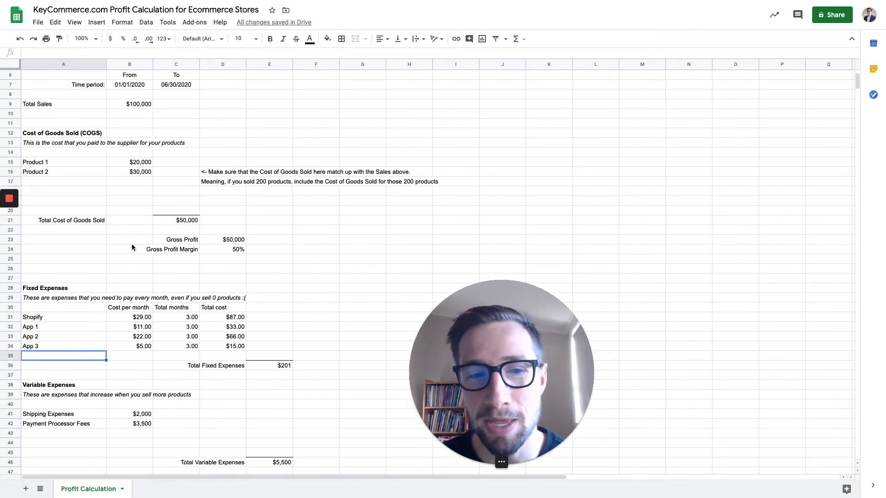
{"action": "scroll", "coordinate": [131, 249], "scroll_direction": "up", "scroll_amount": 2}
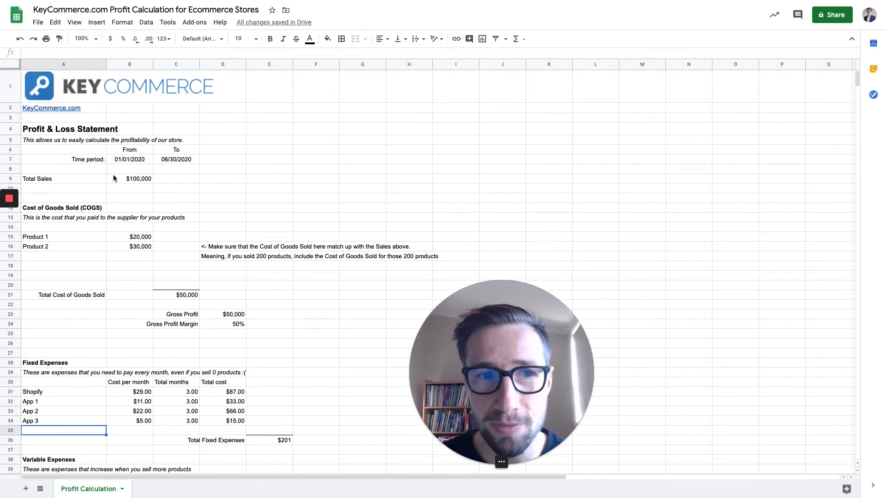
{"action": "scroll", "coordinate": [133, 173], "scroll_direction": "down", "scroll_amount": 3}
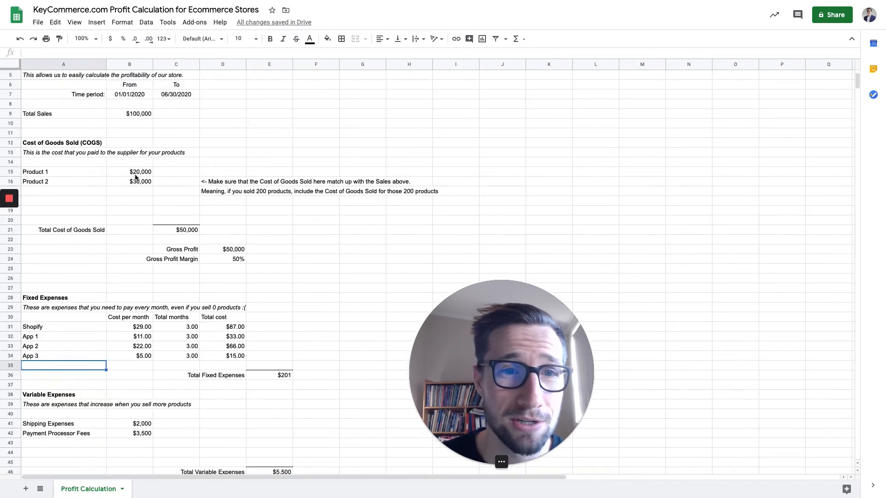
{"action": "scroll", "coordinate": [145, 178], "scroll_direction": "down", "scroll_amount": 2}
{"action": "scroll", "coordinate": [148, 190], "scroll_direction": "down", "scroll_amount": 3}
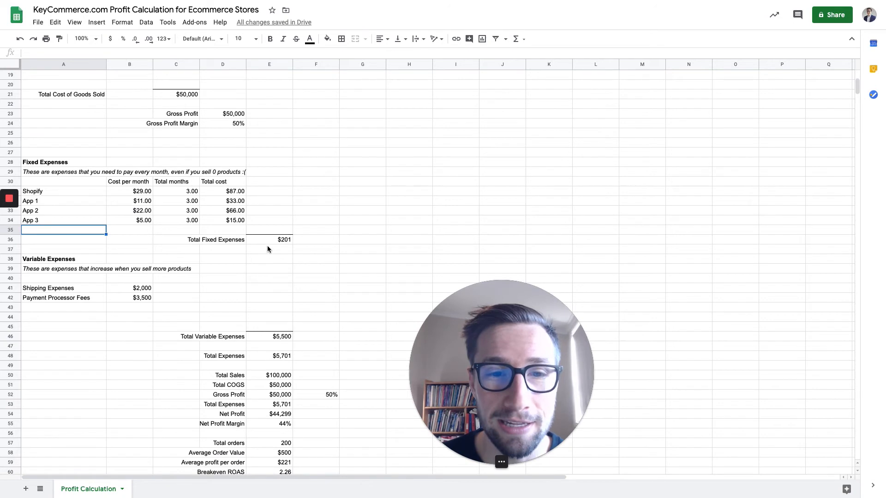
Examine the formulas behind Total Variable Expenses and Total Expenses.
{"action": "left_click", "coordinate": [280, 339]}
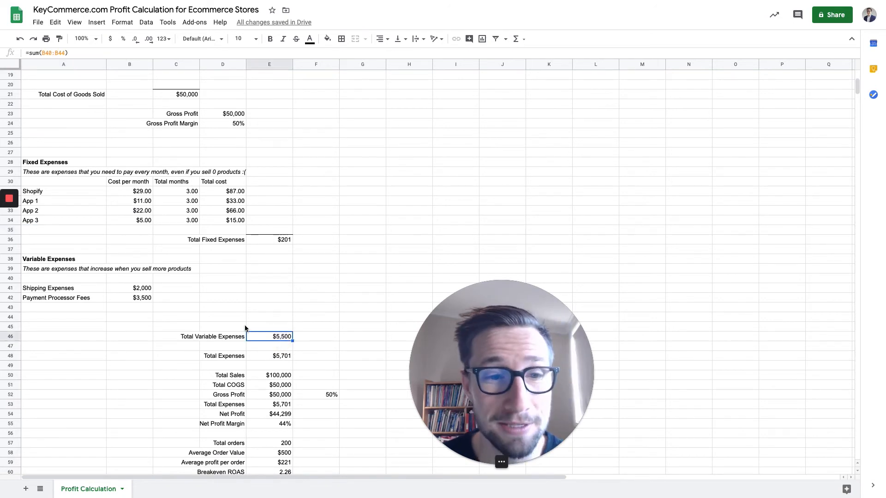
{"action": "scroll", "coordinate": [221, 301], "scroll_direction": "down", "scroll_amount": 3}
{"action": "left_click", "coordinate": [272, 298]}
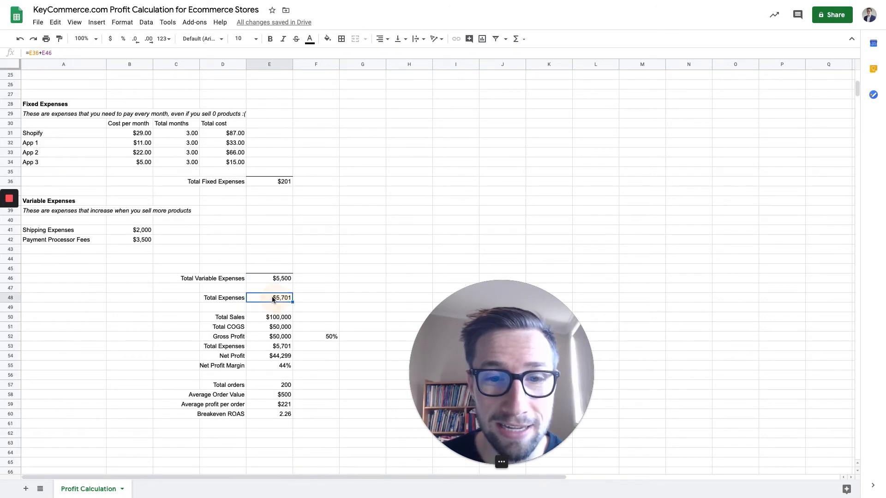
Add top and bottom borders to the Total Expenses amount above the summary block.
{"action": "left_click", "coordinate": [342, 39]}
{"action": "left_click", "coordinate": [360, 70]}
{"action": "left_click_drag", "start_coordinate": [376, 249], "coordinate": [376, 240]}
{"action": "left_click", "coordinate": [289, 300]}
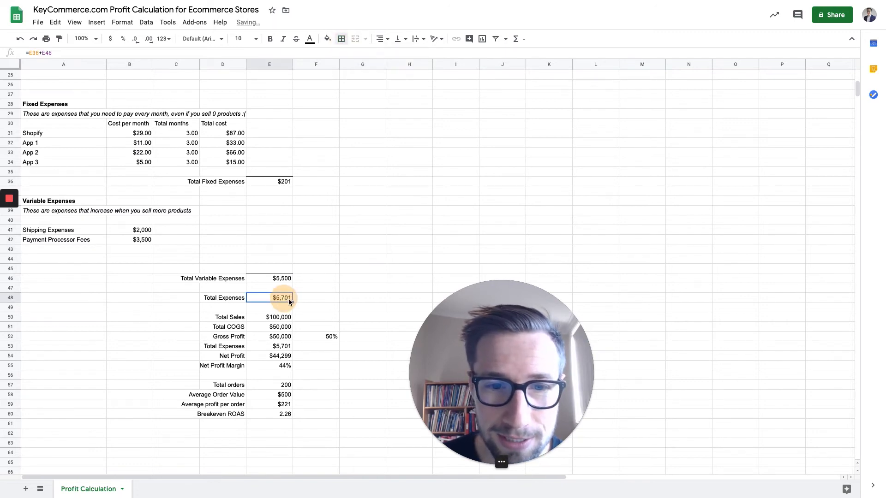
{"action": "left_click", "coordinate": [148, 53]}
{"action": "left_click", "coordinate": [329, 259]}
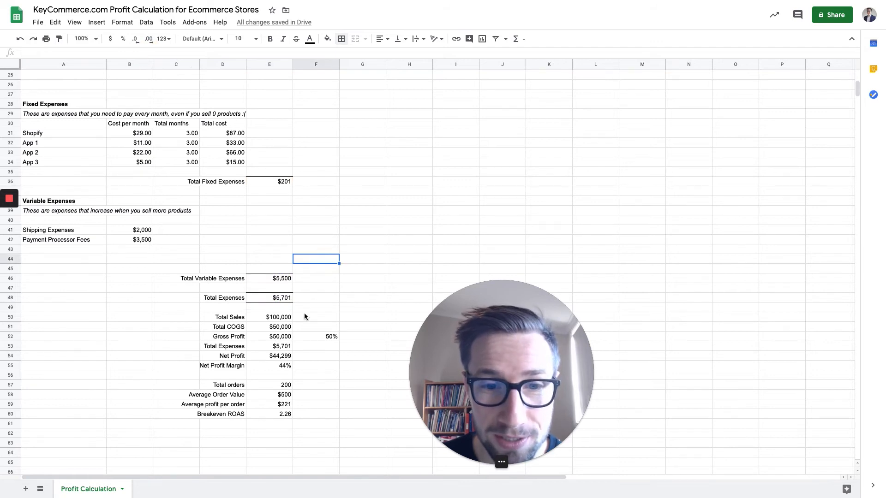
Highlight the Total orders value in yellow and outline its cell with a border.
{"action": "left_click", "coordinate": [280, 318]}
{"action": "scroll", "coordinate": [252, 327], "scroll_direction": "down", "scroll_amount": 2}
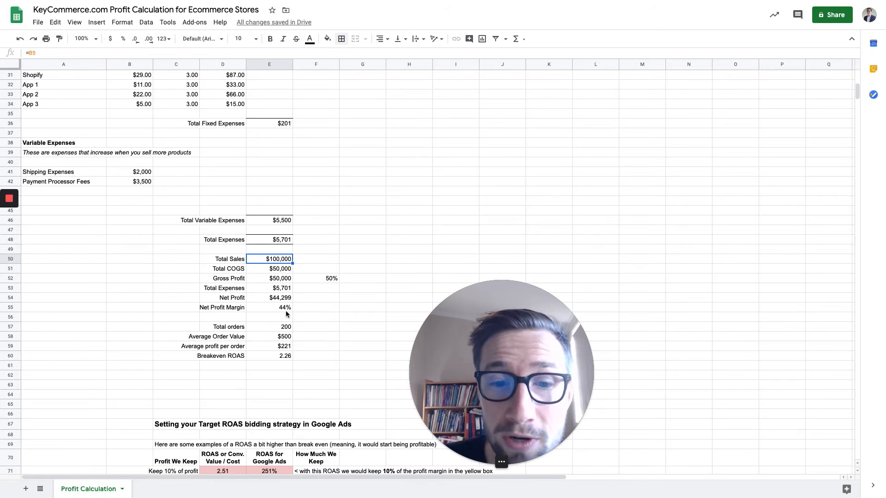
{"action": "left_click", "coordinate": [279, 326]}
{"action": "left_click", "coordinate": [328, 39]}
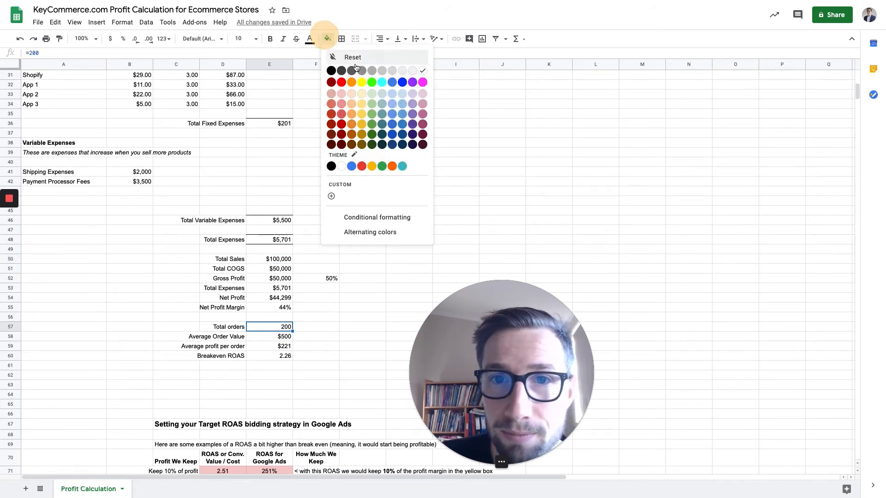
{"action": "left_click", "coordinate": [361, 82]}
{"action": "left_click", "coordinate": [342, 39]}
{"action": "left_click", "coordinate": [392, 222]}
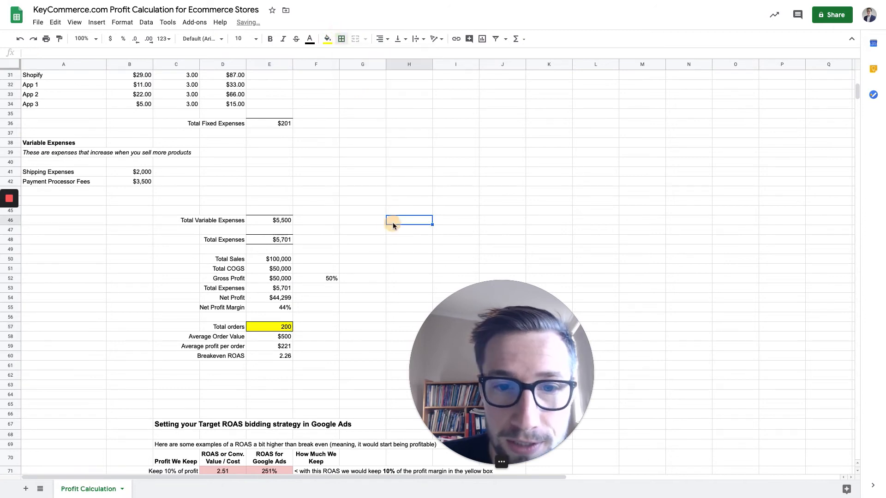
Trace the summary's Total Sales figure back to the Total Sales entry under the time period.
{"action": "left_click", "coordinate": [269, 261]}
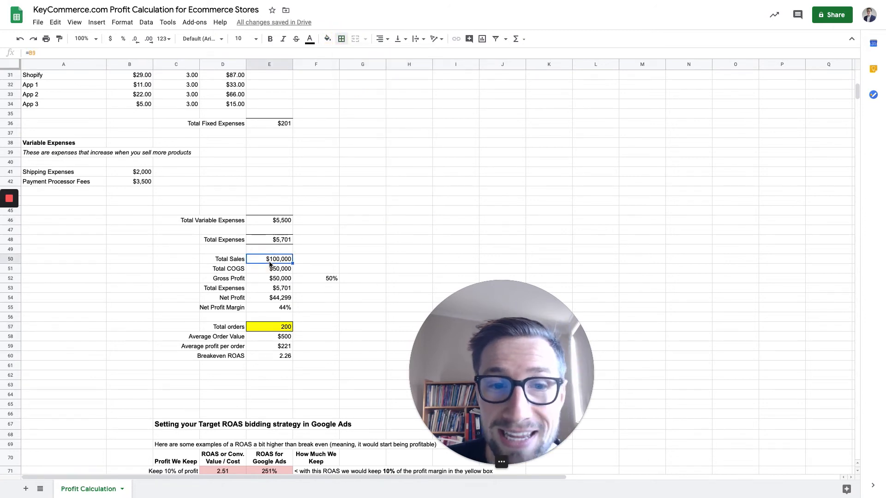
{"action": "left_click", "coordinate": [358, 191]}
{"action": "scroll", "coordinate": [282, 262], "scroll_direction": "up", "scroll_amount": 4}
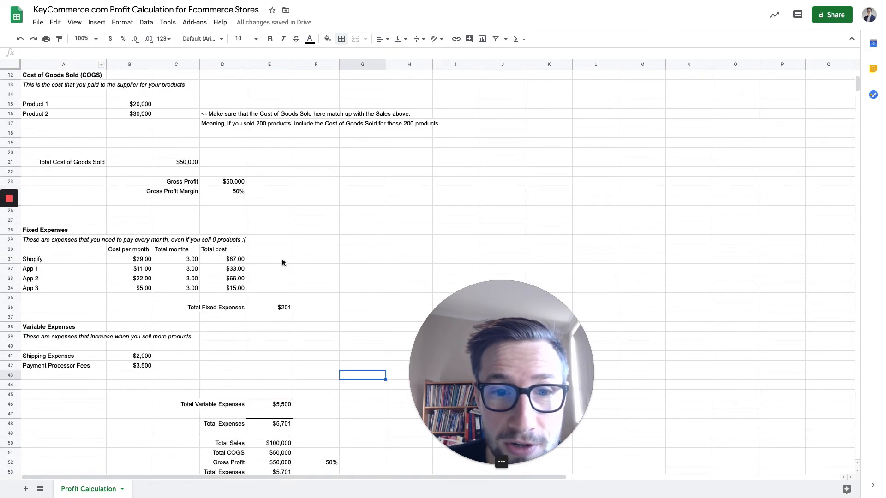
{"action": "scroll", "coordinate": [282, 263], "scroll_direction": "up", "scroll_amount": 3}
{"action": "left_click", "coordinate": [137, 181]}
{"action": "scroll", "coordinate": [311, 212], "scroll_direction": "down", "scroll_amount": 5}
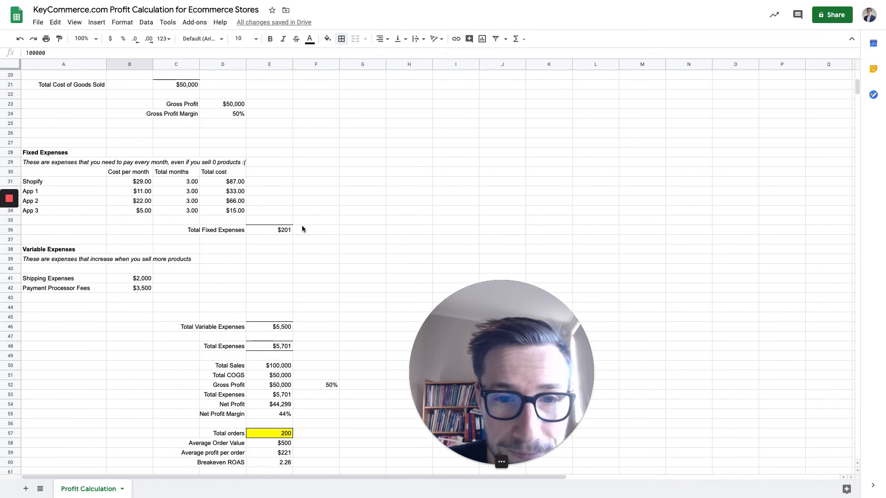
Trace the summary's Total COGS formula back to Total Cost of Goods Sold, leaving the formula as it is.
{"action": "scroll", "coordinate": [302, 230], "scroll_direction": "down", "scroll_amount": 3}
{"action": "left_click", "coordinate": [273, 288]}
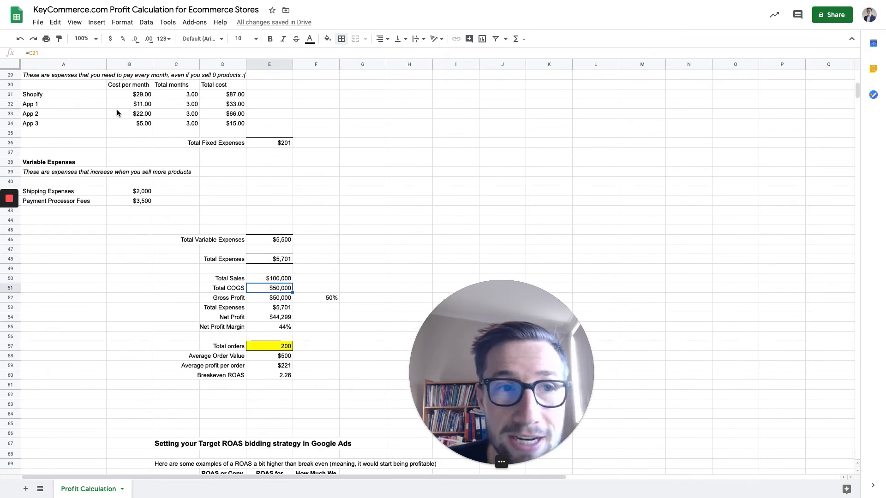
{"action": "key", "text": "Return"}
{"action": "scroll", "coordinate": [380, 211], "scroll_direction": "up", "scroll_amount": 6}
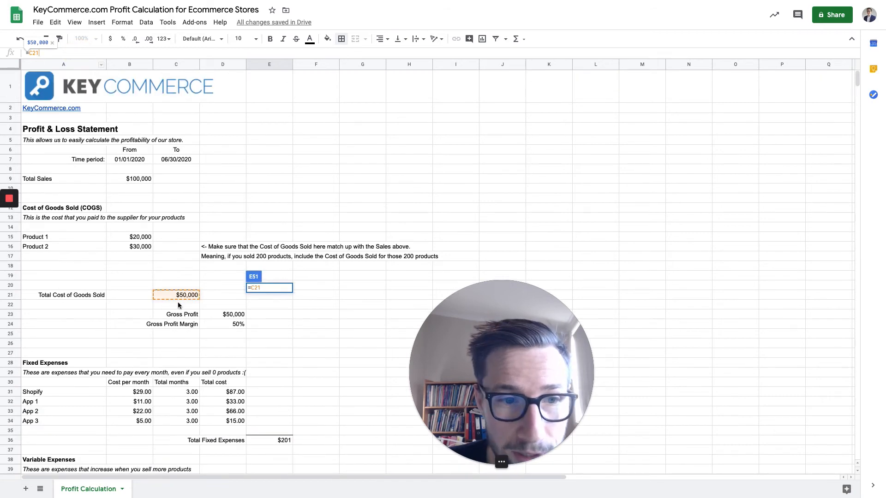
{"action": "scroll", "coordinate": [337, 296], "scroll_direction": "down", "scroll_amount": 4}
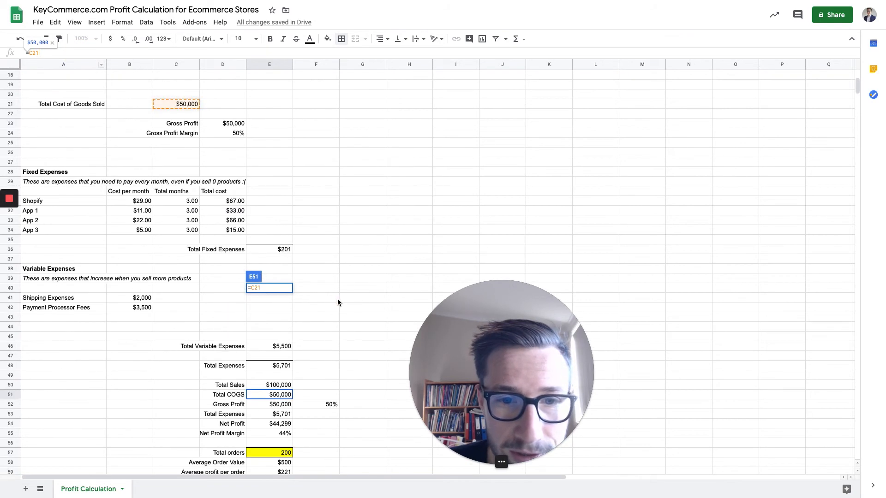
{"action": "left_click", "coordinate": [337, 298]}
Examine how the summary's Gross Profit and its percentage derive from Total Sales and Total COGS.
{"action": "left_click", "coordinate": [270, 404]}
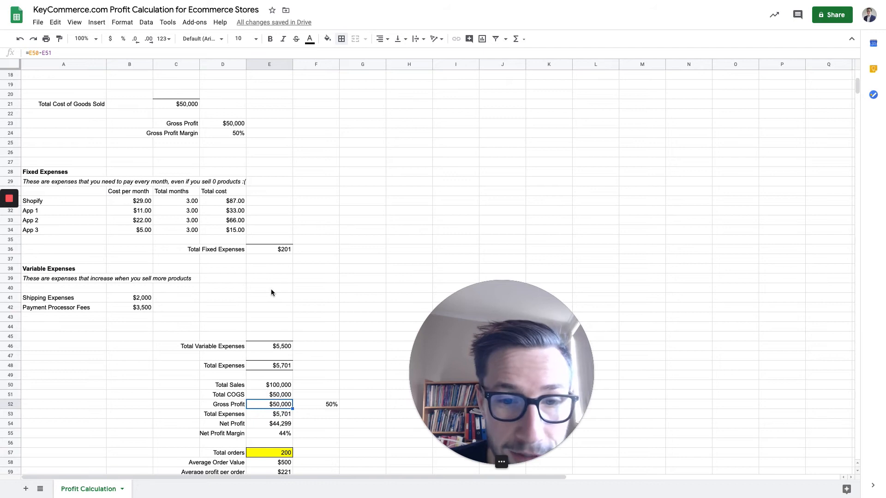
{"action": "scroll", "coordinate": [280, 210], "scroll_direction": "up", "scroll_amount": 5}
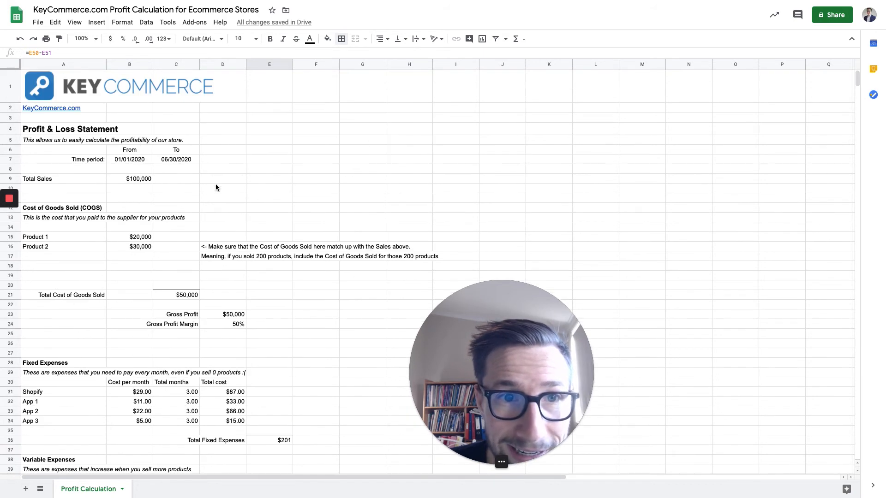
{"action": "scroll", "coordinate": [290, 314], "scroll_direction": "down", "scroll_amount": 6}
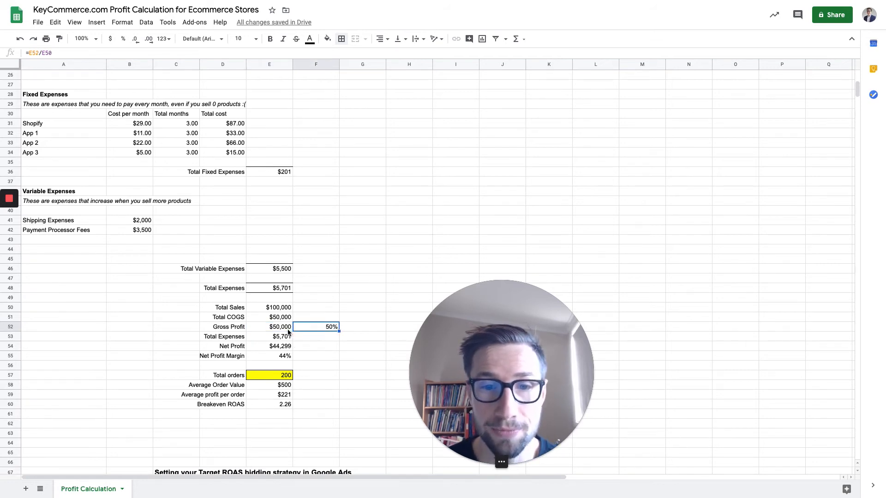
Review the summary's Total Expenses, Net Profit and Net Profit Margin formulas, checking Total Expenses against its source cell.
{"action": "scroll", "coordinate": [288, 335], "scroll_direction": "down", "scroll_amount": 1}
{"action": "left_click", "coordinate": [277, 318]}
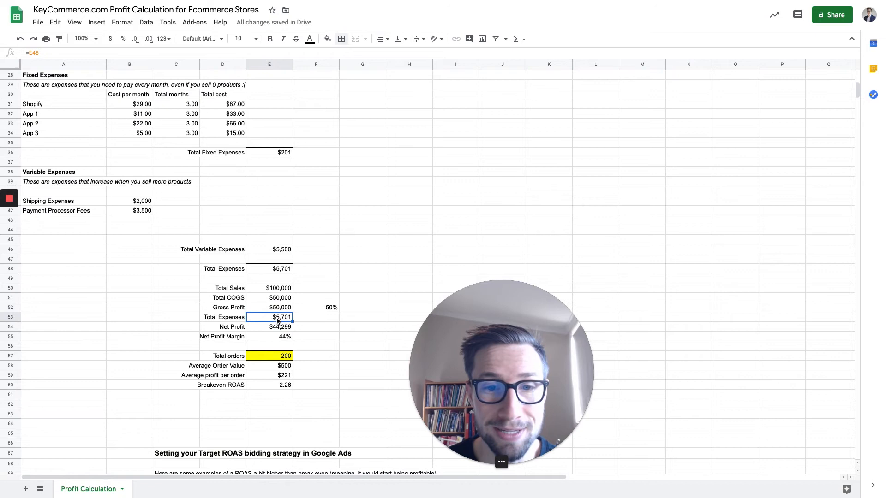
{"action": "left_click", "coordinate": [285, 270]}
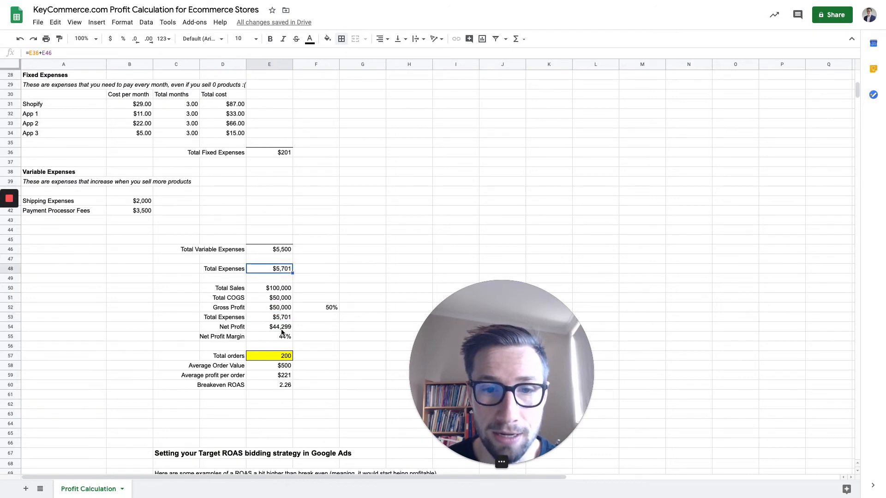
{"action": "left_click", "coordinate": [282, 330]}
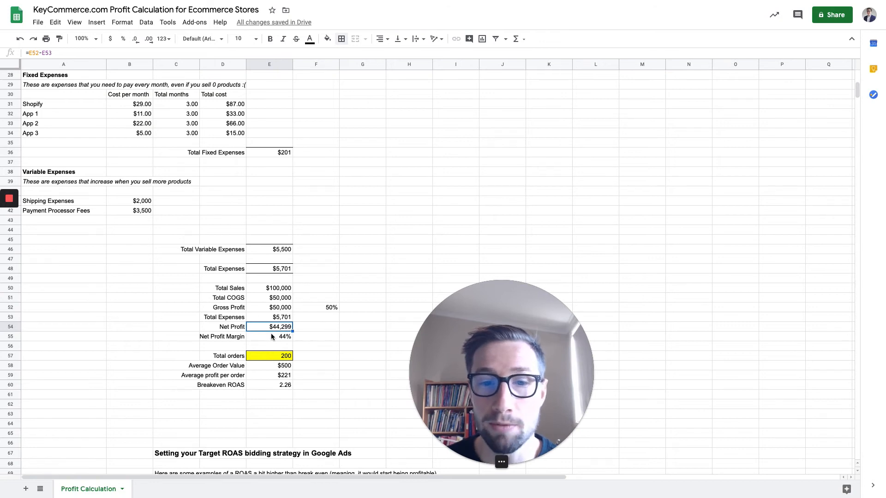
{"action": "left_click", "coordinate": [281, 337]}
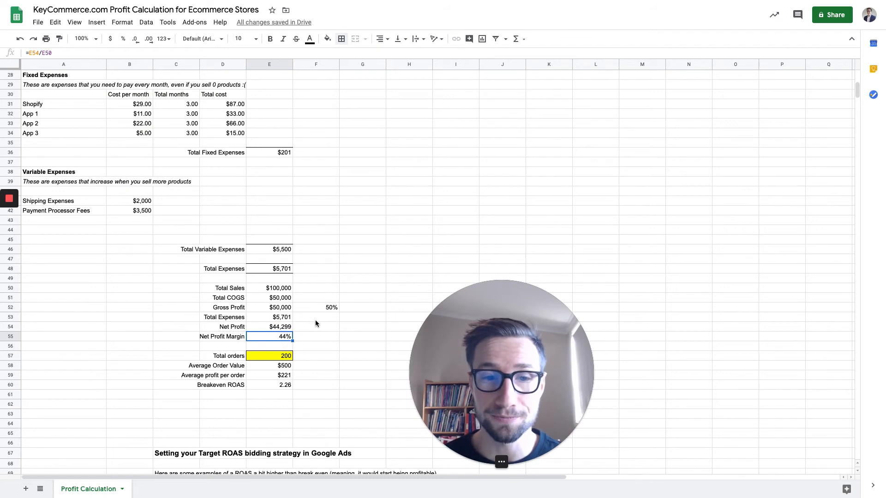
Review the highlighted Total orders value and the Average Order Value formula that divides Total Sales by it.
{"action": "scroll", "coordinate": [330, 320], "scroll_direction": "down", "scroll_amount": 1}
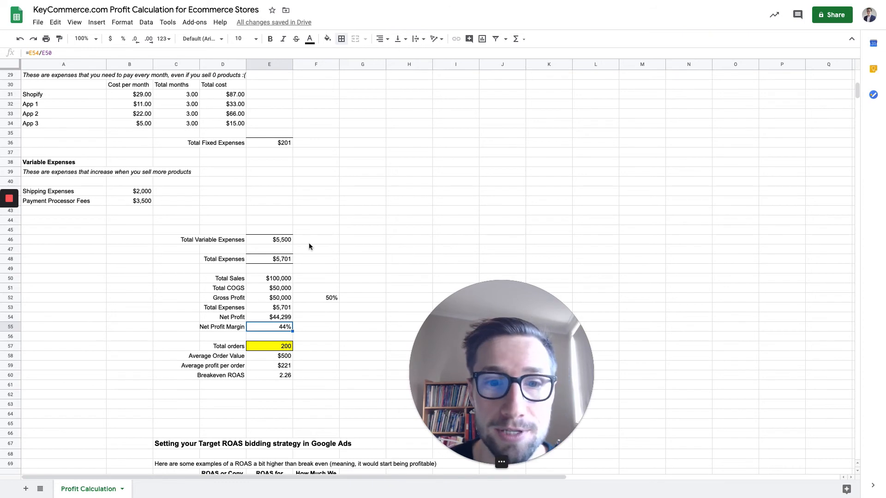
{"action": "scroll", "coordinate": [357, 258], "scroll_direction": "down", "scroll_amount": 1}
{"action": "left_click", "coordinate": [284, 290]}
{"action": "scroll", "coordinate": [332, 271], "scroll_direction": "down", "scroll_amount": 1}
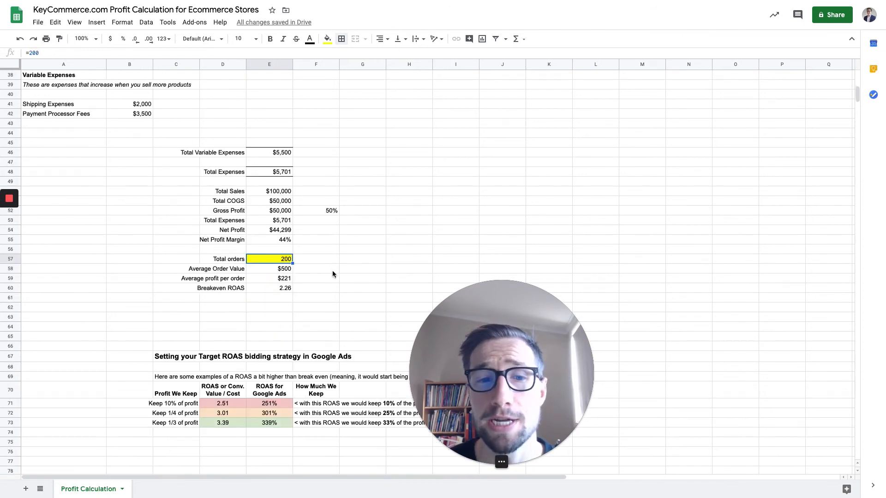
{"action": "scroll", "coordinate": [323, 267], "scroll_direction": "down", "scroll_amount": 1}
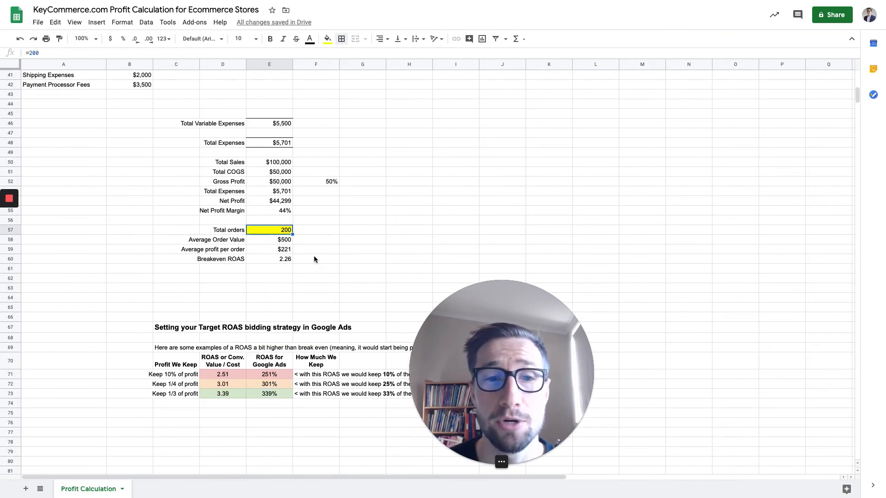
{"action": "left_click", "coordinate": [290, 240]}
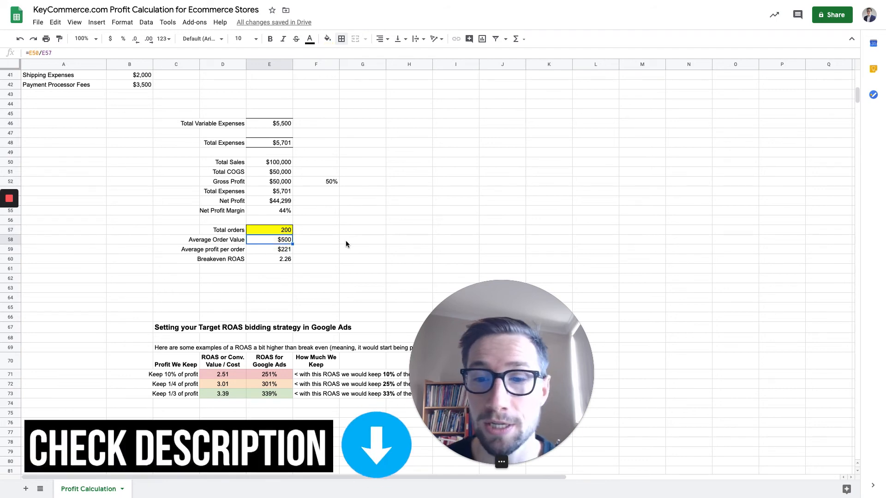
Examine which cells feed the Average profit per order formula, leaving the formula as it is.
{"action": "left_click", "coordinate": [262, 251]}
{"action": "left_click", "coordinate": [53, 53]}
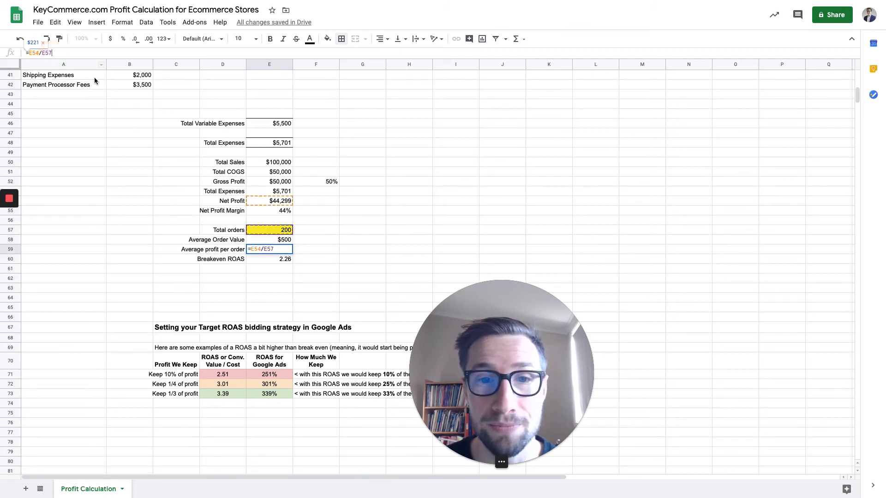
{"action": "left_click", "coordinate": [373, 216]}
{"action": "left_click", "coordinate": [284, 252]}
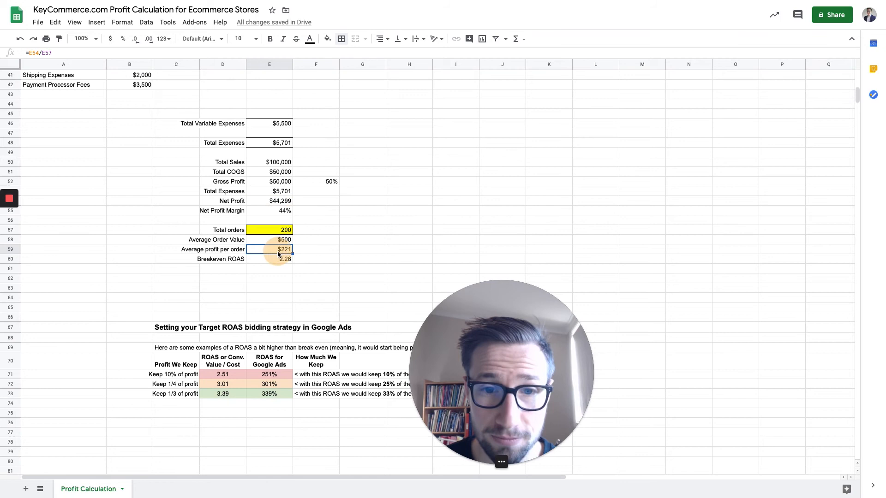
{"action": "left_click", "coordinate": [52, 53]}
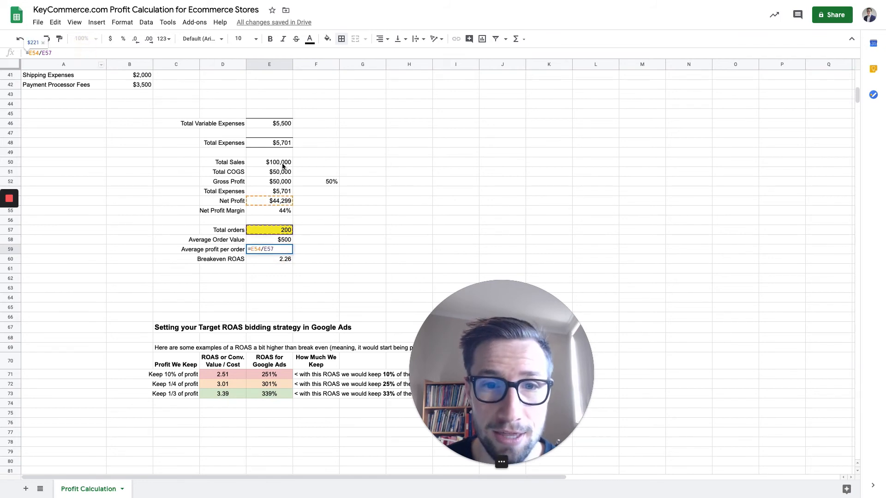
{"action": "left_click", "coordinate": [350, 213]}
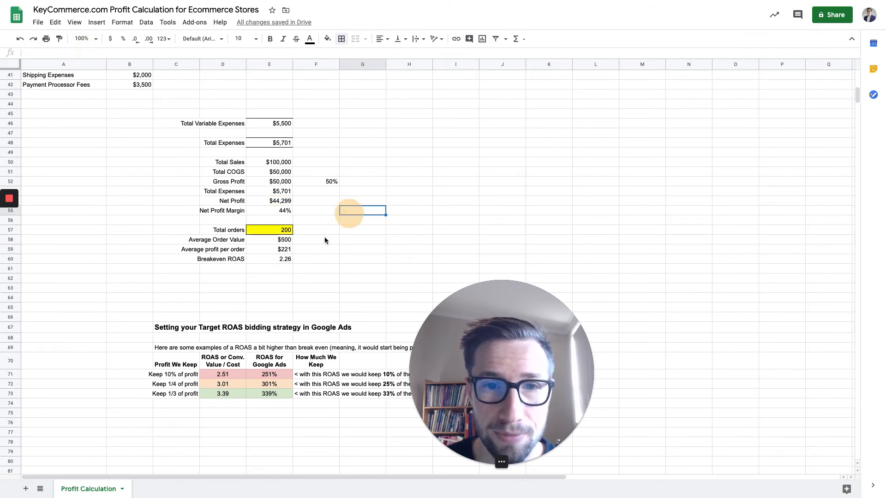
{"action": "left_click", "coordinate": [281, 251]}
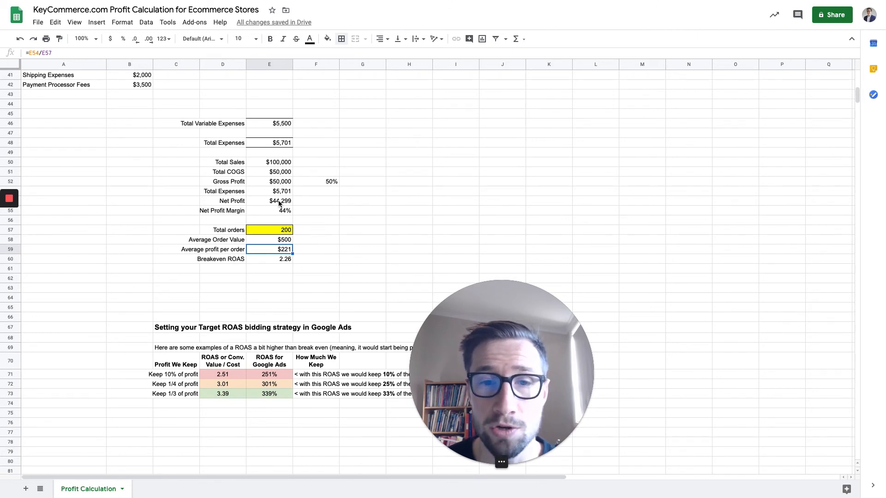
Review the Total orders and Average profit per order cells, and how the Breakeven ROAS formula derives from Net Profit Margin.
{"action": "left_click", "coordinate": [283, 232]}
{"action": "left_click", "coordinate": [285, 250]}
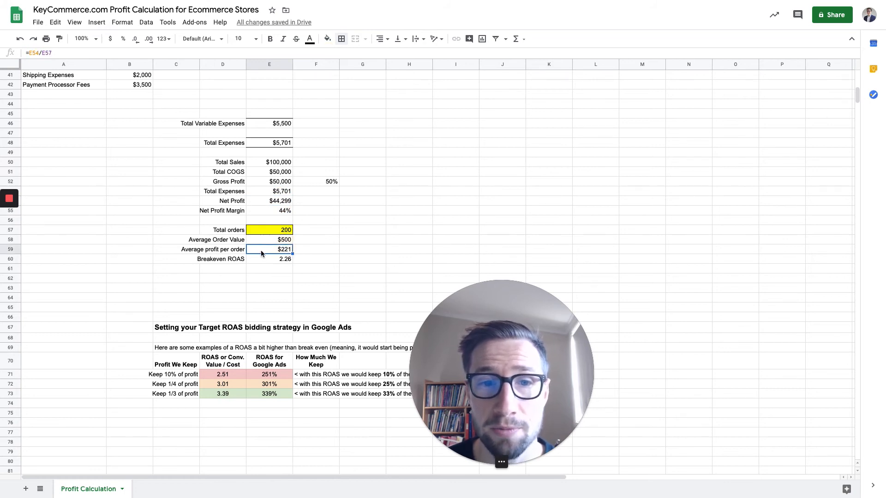
{"action": "left_click", "coordinate": [274, 261]}
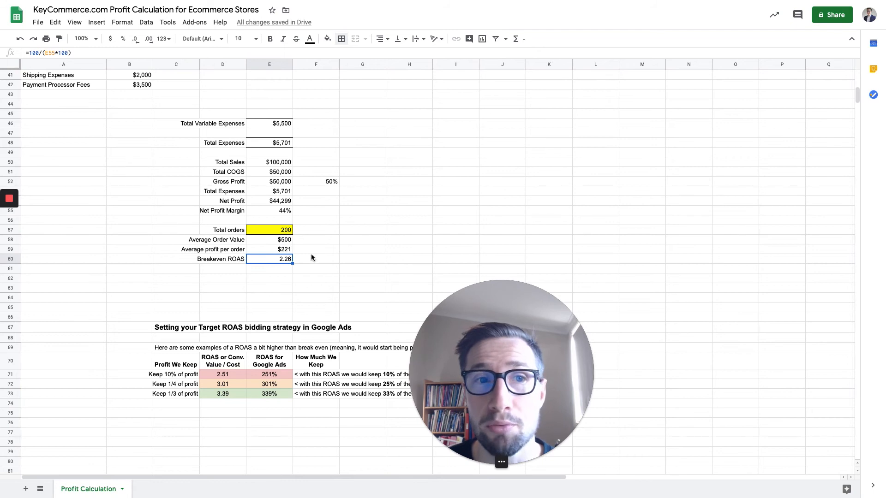
{"action": "left_click", "coordinate": [292, 278]}
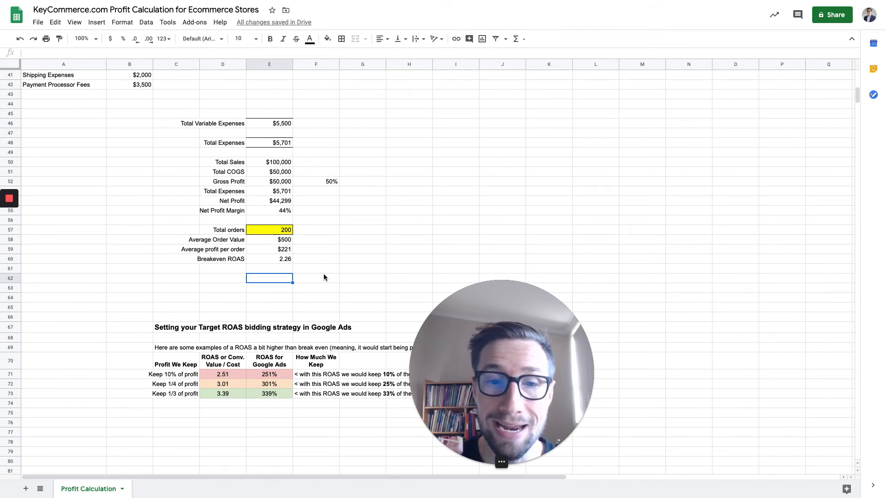
Look over the expenses and the Target ROAS bidding strategy table for Google Ads, relating it to the Breakeven ROAS formula.
{"action": "scroll", "coordinate": [312, 270], "scroll_direction": "up", "scroll_amount": 6}
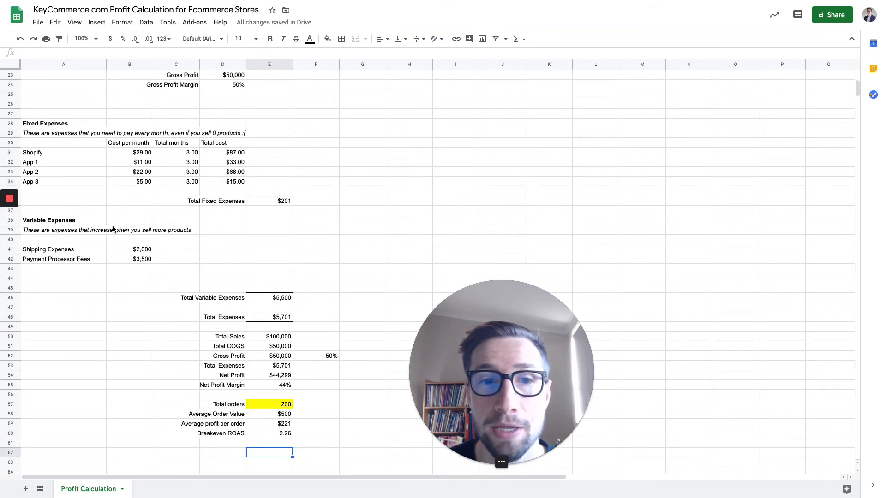
{"action": "scroll", "coordinate": [128, 228], "scroll_direction": "down", "scroll_amount": 2}
{"action": "scroll", "coordinate": [129, 227], "scroll_direction": "down", "scroll_amount": 2}
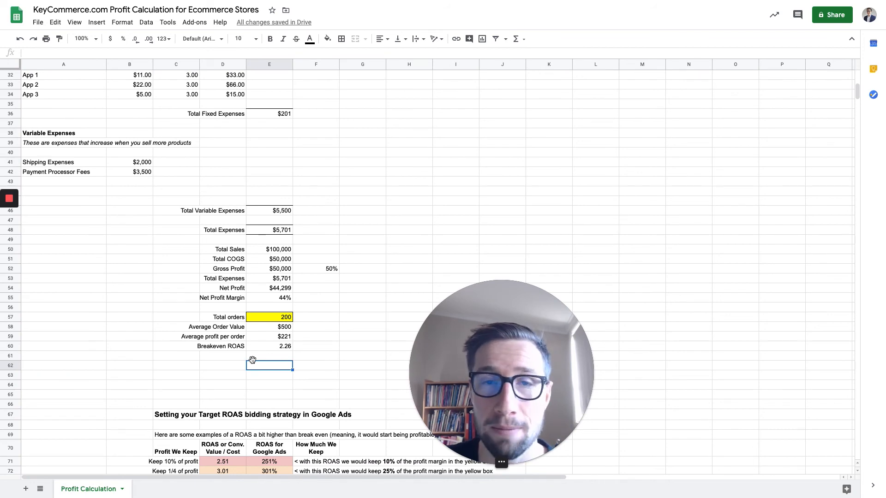
{"action": "scroll", "coordinate": [279, 340], "scroll_direction": "down", "scroll_amount": 3}
{"action": "scroll", "coordinate": [286, 344], "scroll_direction": "down", "scroll_amount": 4}
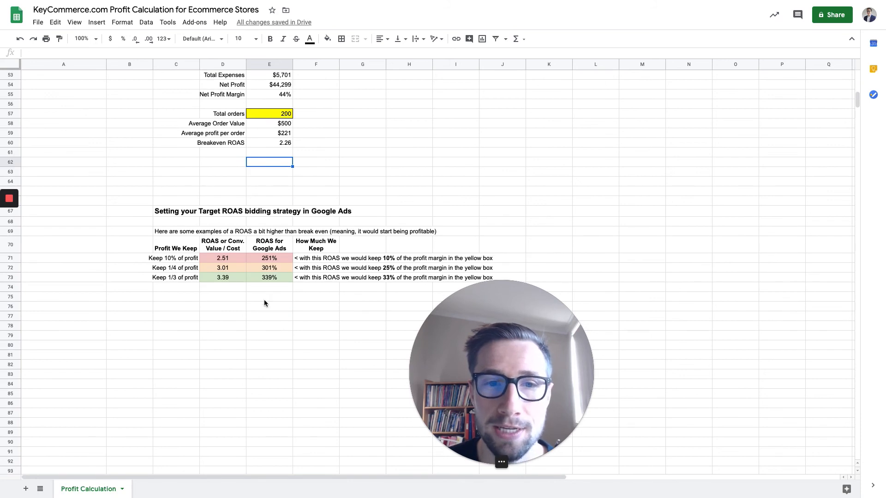
{"action": "left_click_drag", "start_coordinate": [175, 213], "coordinate": [385, 288]}
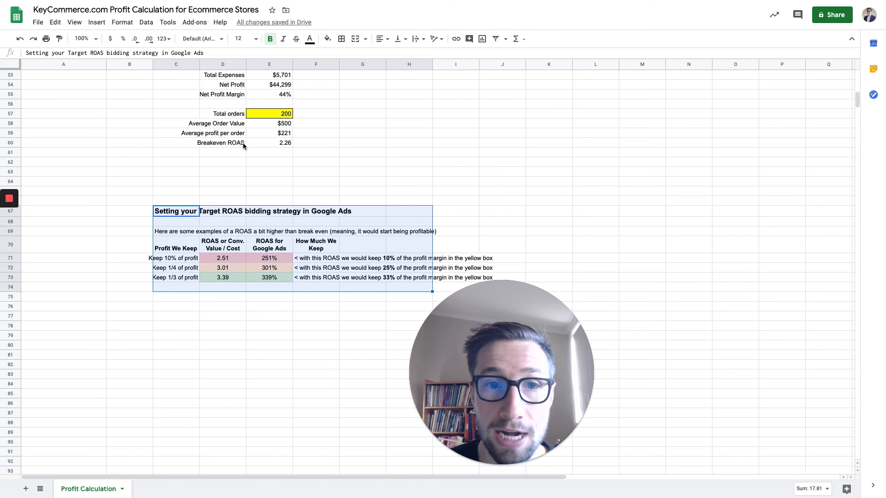
{"action": "left_click", "coordinate": [287, 144]}
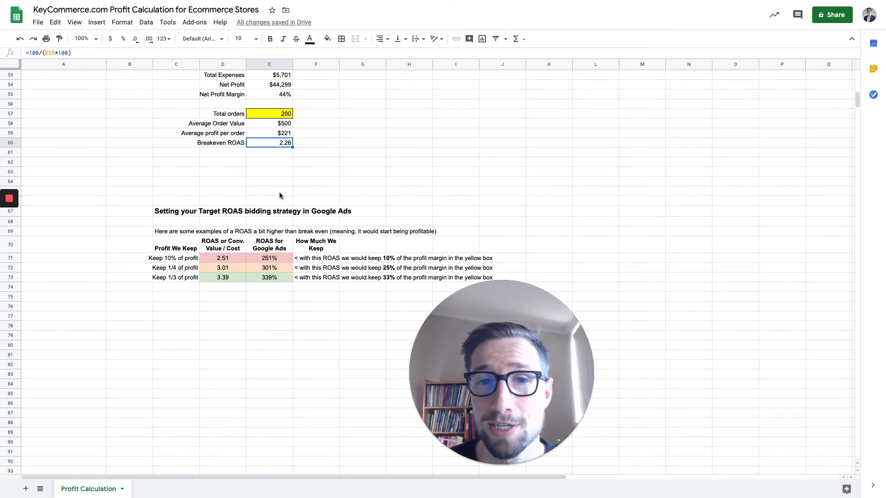
Examine the ROAS or Conv. Value / Cost formulas and How Much We Keep notes for the 10%, 1/4 and 1/3 profit rows.
{"action": "scroll", "coordinate": [279, 193], "scroll_direction": "down", "scroll_amount": 1}
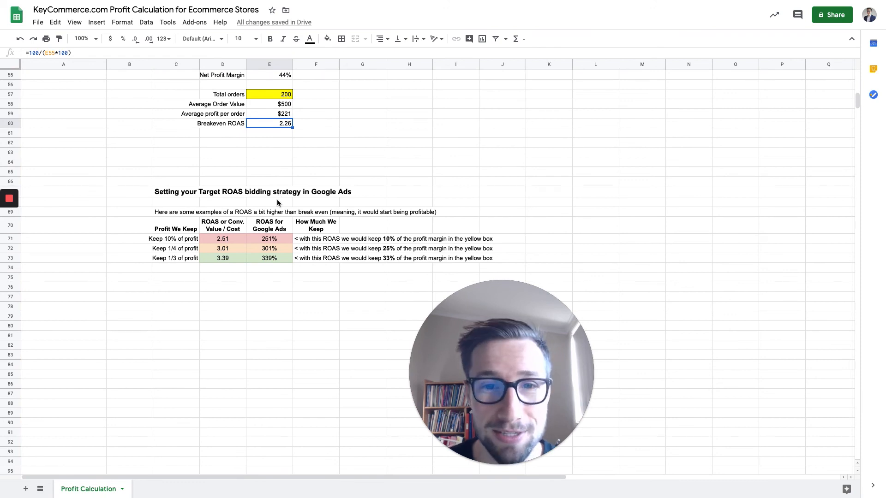
{"action": "scroll", "coordinate": [277, 200], "scroll_direction": "down", "scroll_amount": 1}
{"action": "scroll", "coordinate": [277, 203], "scroll_direction": "down", "scroll_amount": 1}
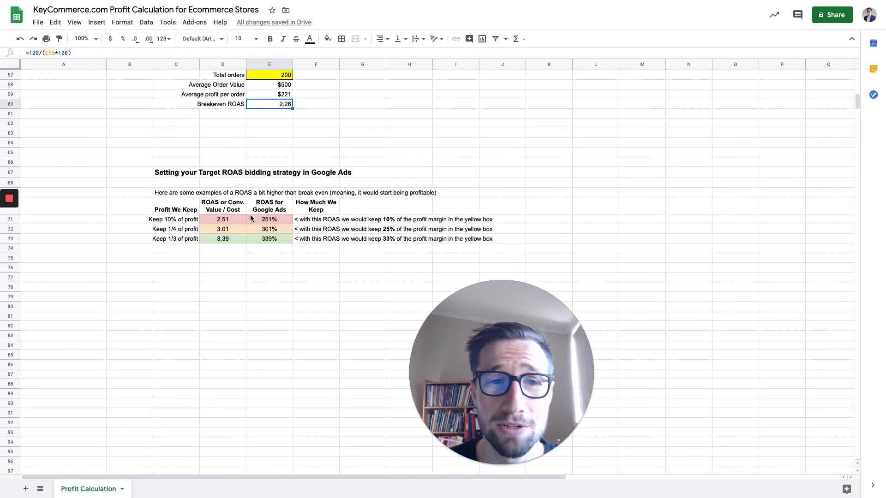
{"action": "left_click", "coordinate": [304, 220]}
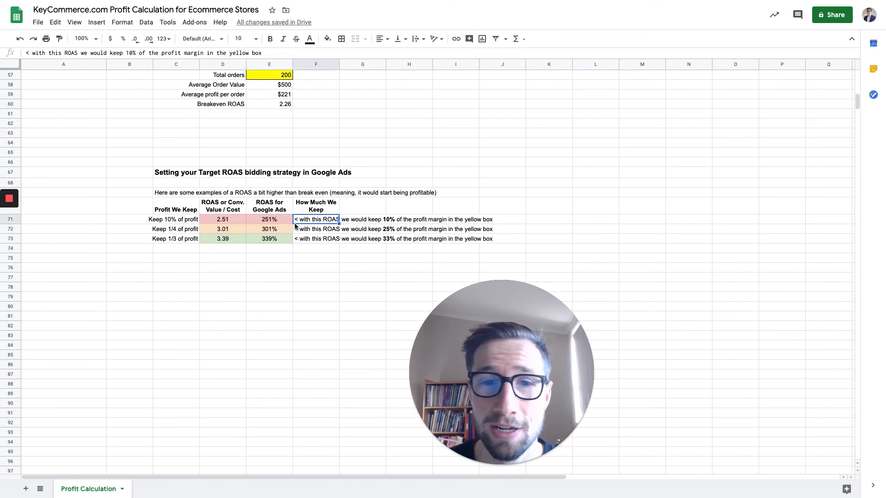
{"action": "left_click", "coordinate": [230, 221]}
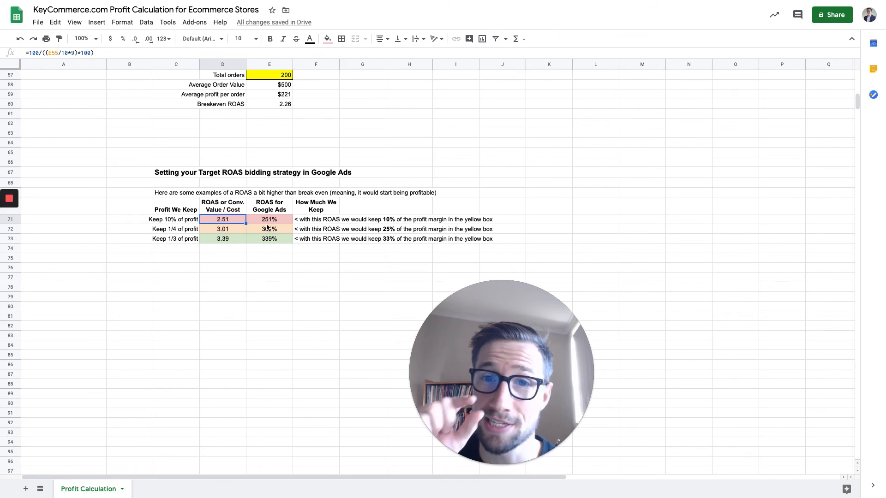
{"action": "left_click", "coordinate": [315, 229]}
{"action": "left_click", "coordinate": [305, 240]}
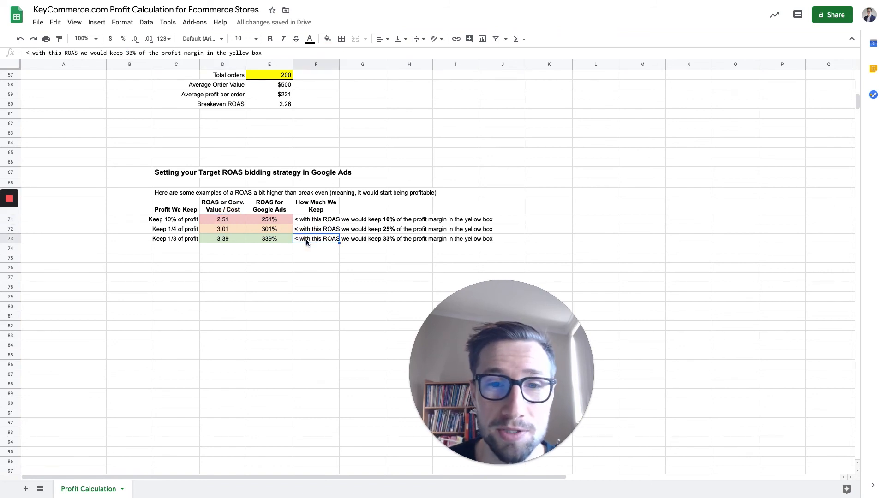
{"action": "left_click", "coordinate": [248, 239]}
{"action": "left_click", "coordinate": [226, 238]}
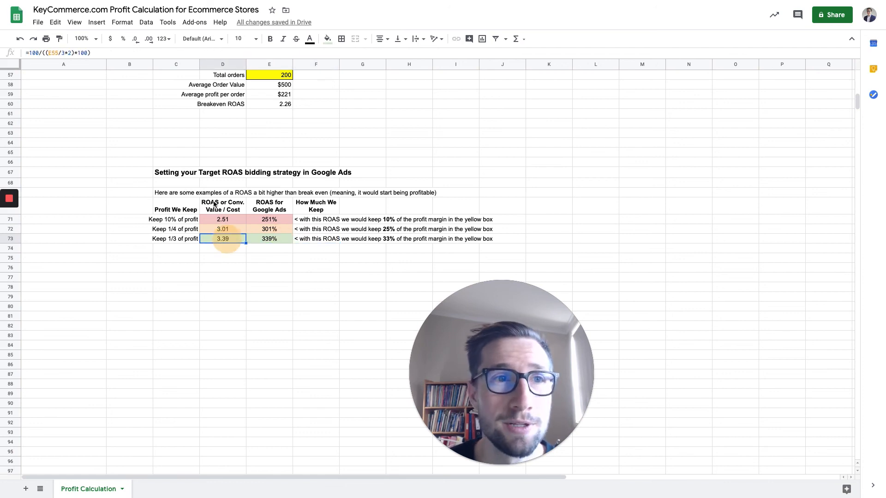
{"action": "left_click", "coordinate": [317, 239]}
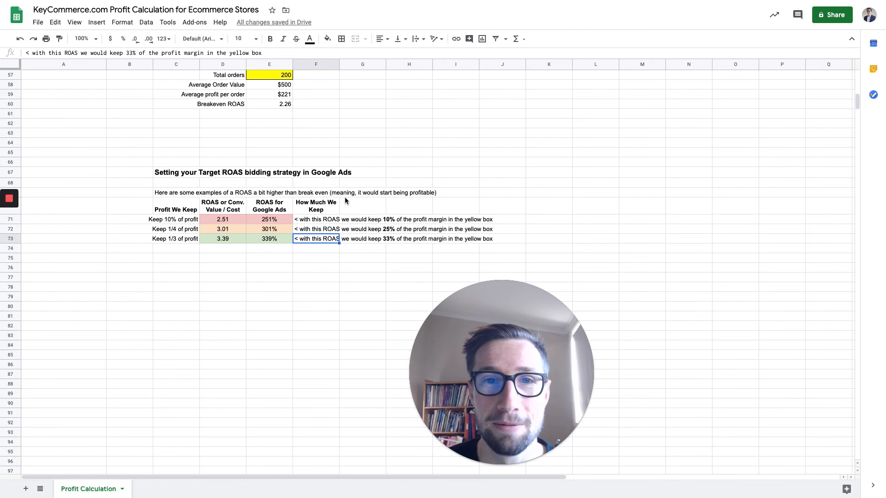
Review the ROAS for Google Ads percentages in all three profit rows of the Target ROAS table.
{"action": "scroll", "coordinate": [344, 199], "scroll_direction": "up", "scroll_amount": 2}
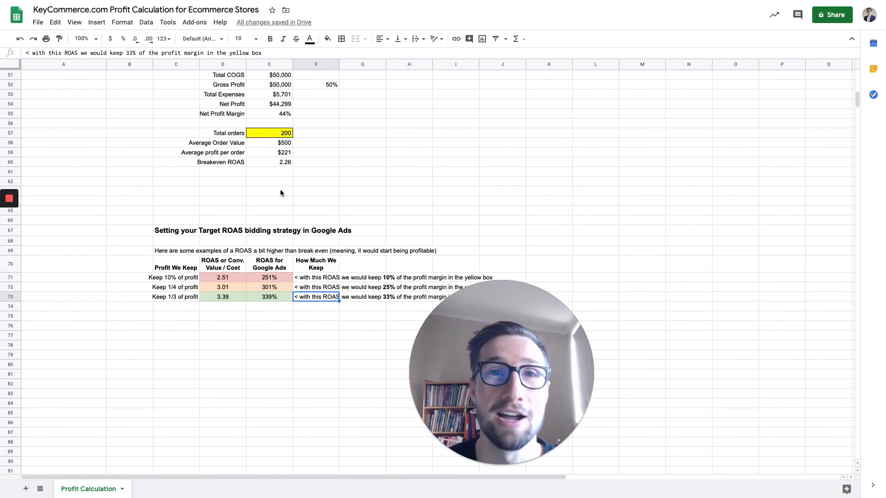
{"action": "scroll", "coordinate": [296, 205], "scroll_direction": "up", "scroll_amount": 2}
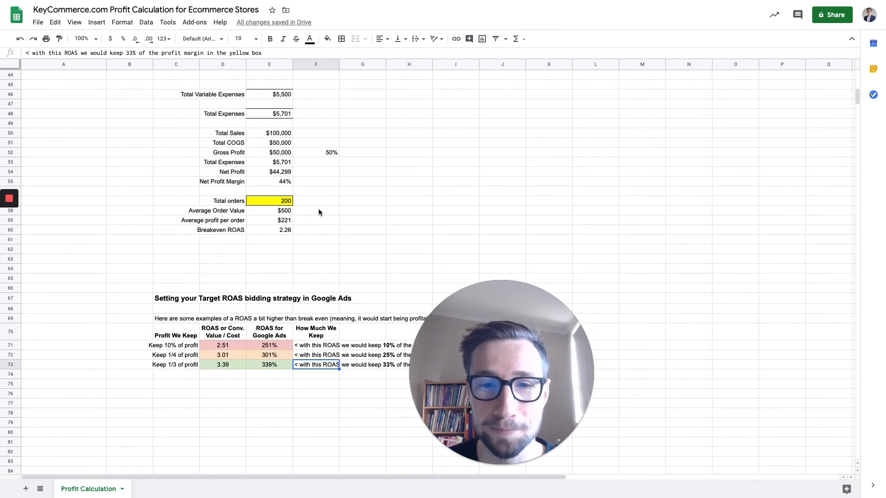
{"action": "scroll", "coordinate": [314, 217], "scroll_direction": "down", "scroll_amount": 2}
{"action": "mouse_move", "coordinate": [259, 281]}
{"action": "left_mouse_down"}
{"action": "mouse_move", "coordinate": [262, 295]}
{"action": "mouse_move", "coordinate": [268, 288]}
{"action": "left_mouse_up"}
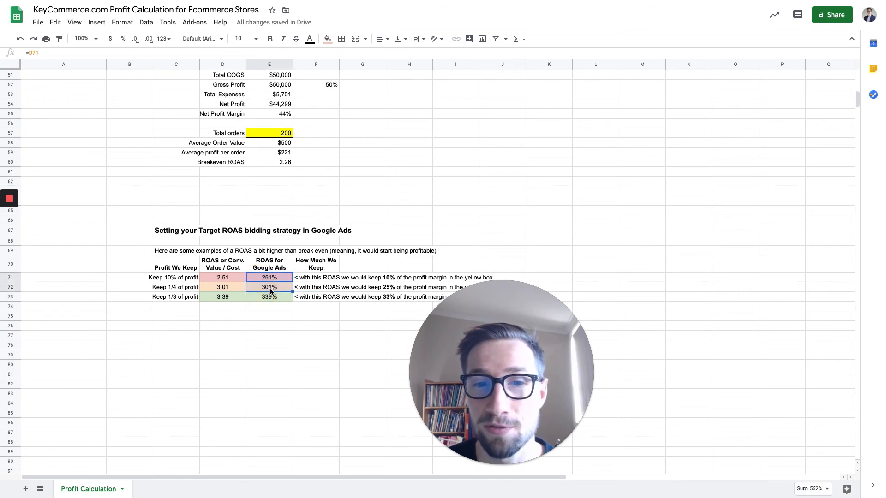
{"action": "left_click", "coordinate": [270, 298]}
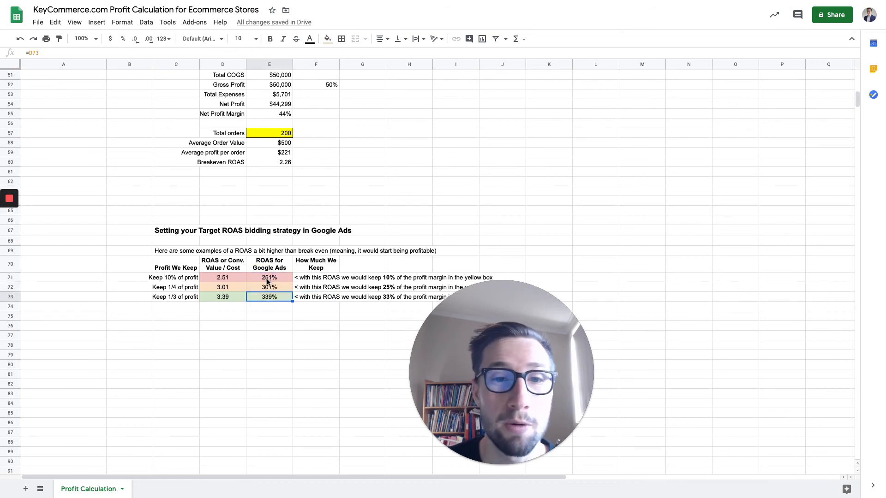
{"action": "left_click_drag", "start_coordinate": [268, 280], "coordinate": [264, 300]}
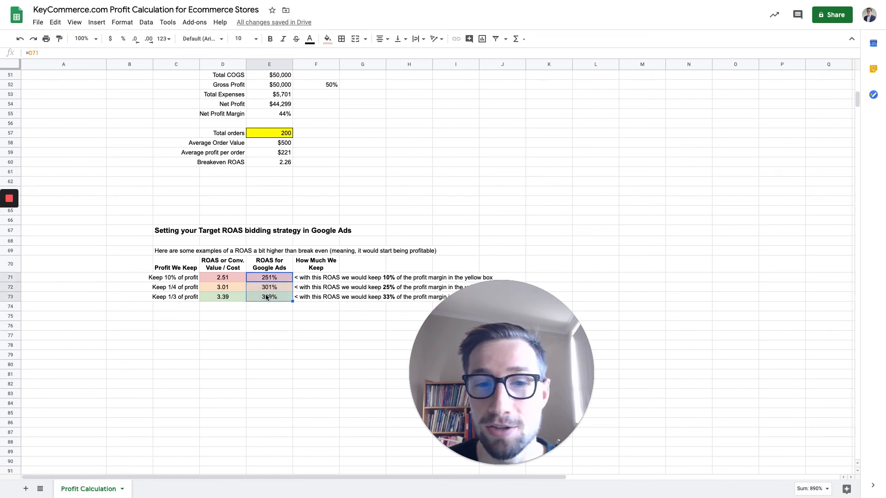
Recheck the sales, cost of goods sold and fixed expenses inputs, ending at the empty row below App 3.
{"action": "scroll", "coordinate": [278, 301], "scroll_direction": "up", "scroll_amount": 4}
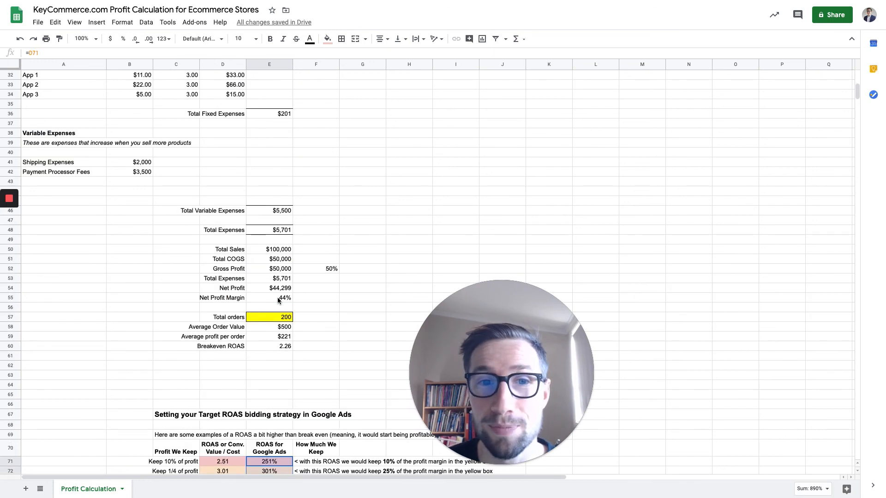
{"action": "scroll", "coordinate": [323, 253], "scroll_direction": "up", "scroll_amount": 3}
{"action": "scroll", "coordinate": [267, 166], "scroll_direction": "up", "scroll_amount": 4}
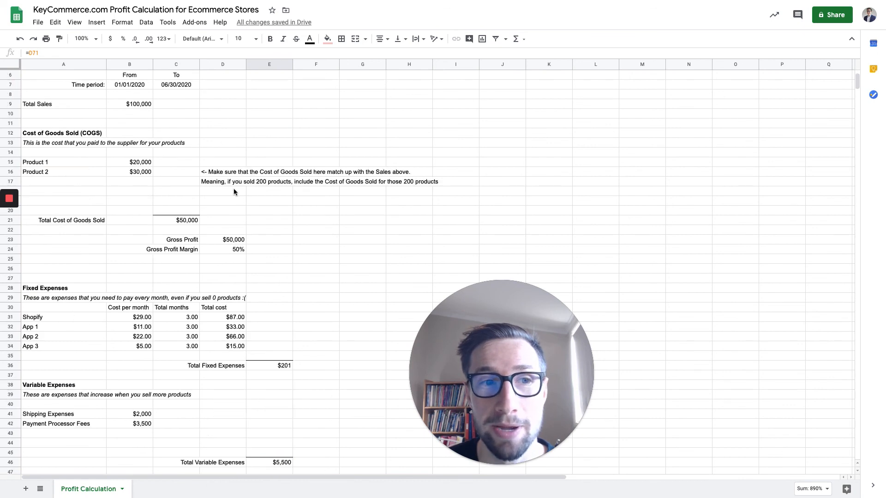
{"action": "scroll", "coordinate": [168, 306], "scroll_direction": "down", "scroll_amount": 3}
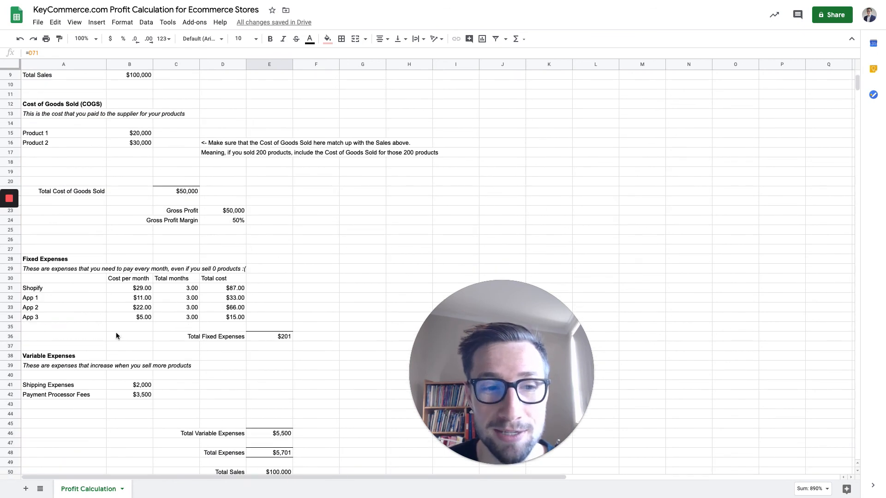
{"action": "scroll", "coordinate": [116, 336], "scroll_direction": "down", "scroll_amount": 1}
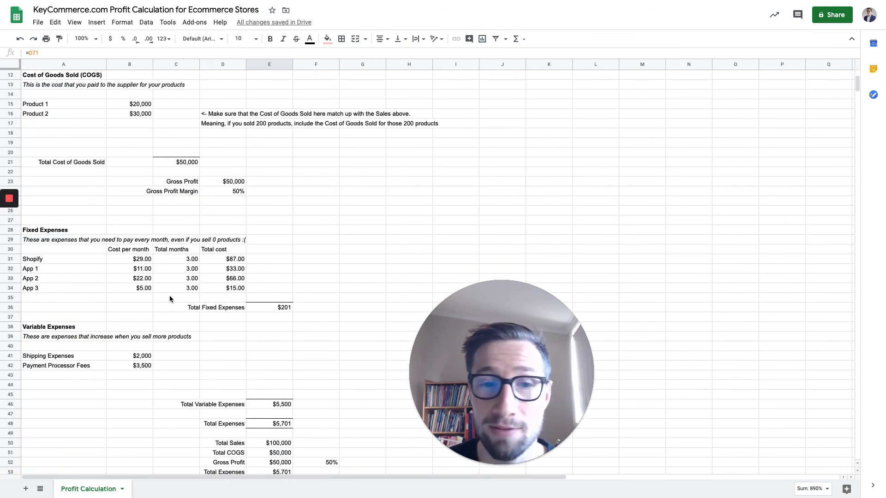
{"action": "left_click", "coordinate": [65, 297]}
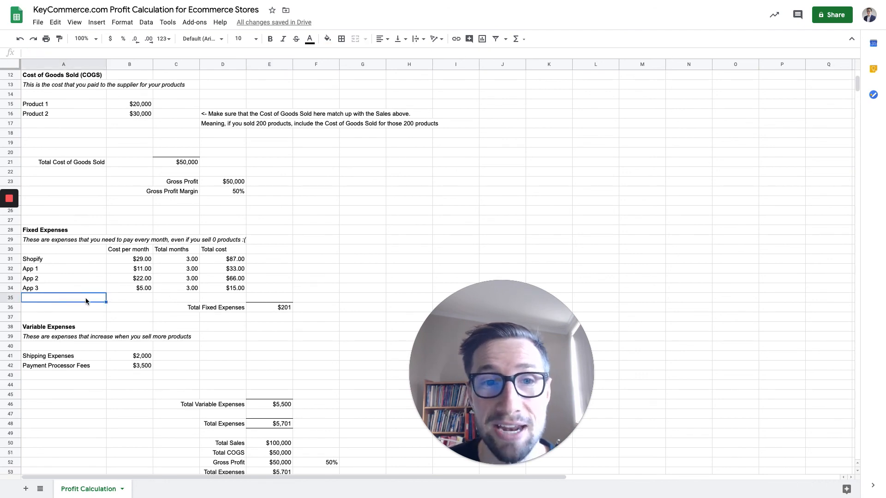
Check the From and To dates of the time period, and review the expenses down to the profit summary.
{"action": "scroll", "coordinate": [85, 297], "scroll_direction": "up", "scroll_amount": 3}
{"action": "scroll", "coordinate": [87, 300], "scroll_direction": "up", "scroll_amount": 1}
{"action": "left_click_drag", "start_coordinate": [123, 159], "coordinate": [175, 159]}
{"action": "scroll", "coordinate": [187, 252], "scroll_direction": "down", "scroll_amount": 2}
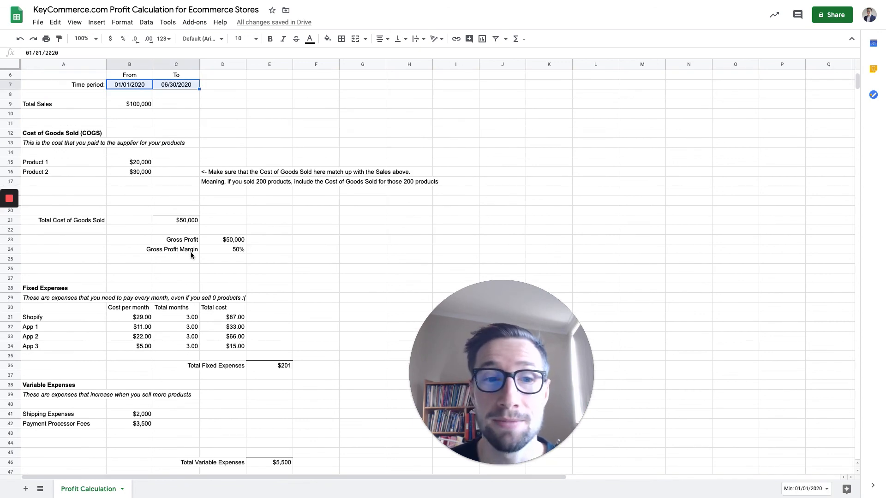
{"action": "scroll", "coordinate": [191, 253], "scroll_direction": "down", "scroll_amount": 2}
{"action": "scroll", "coordinate": [198, 258], "scroll_direction": "down", "scroll_amount": 1}
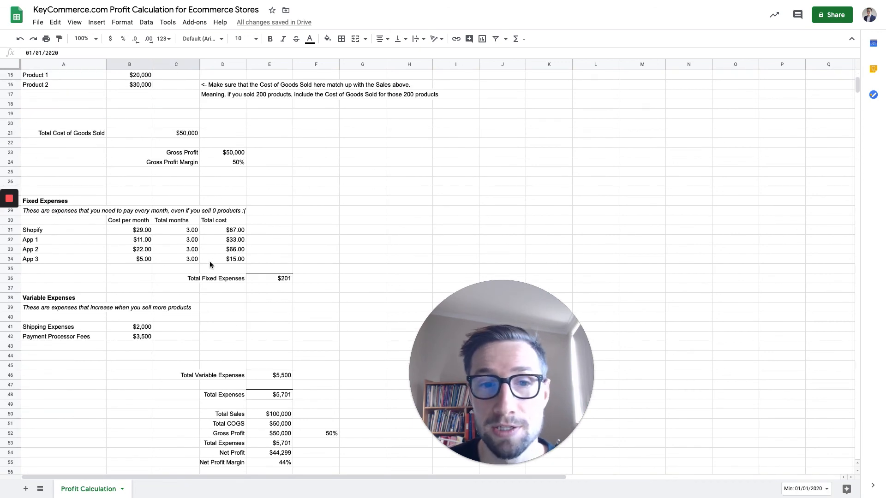
{"action": "scroll", "coordinate": [234, 286], "scroll_direction": "down", "scroll_amount": 3}
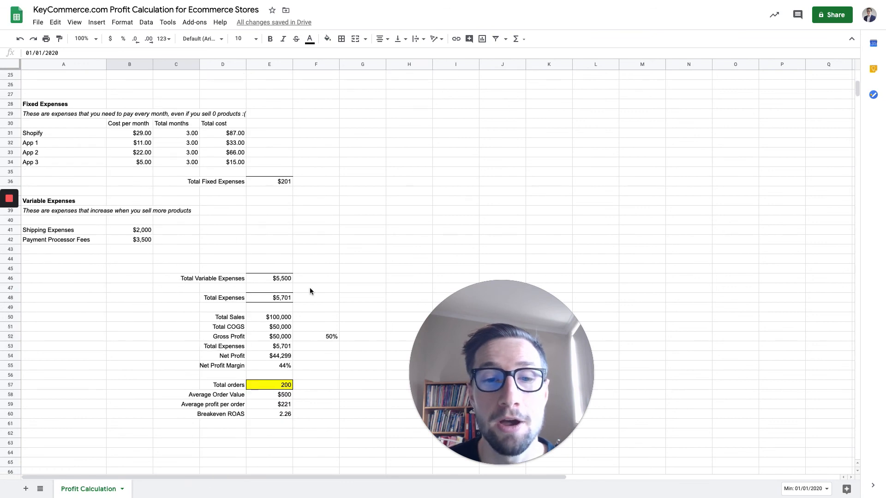